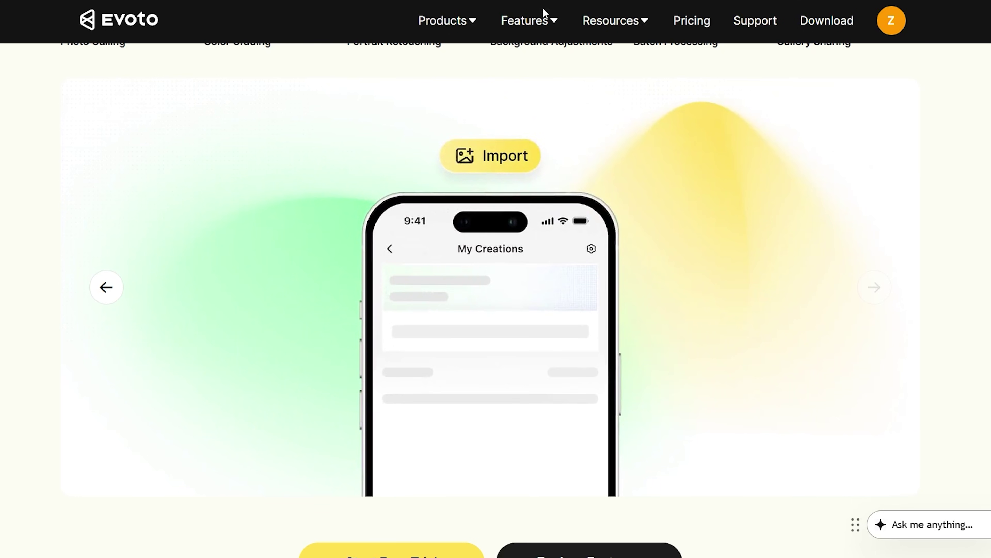
# Drag the demo's Eye White Enhance slider to 100, then advance the homepage carousel to the next slide
pyautogui.moveTo(447, 20)
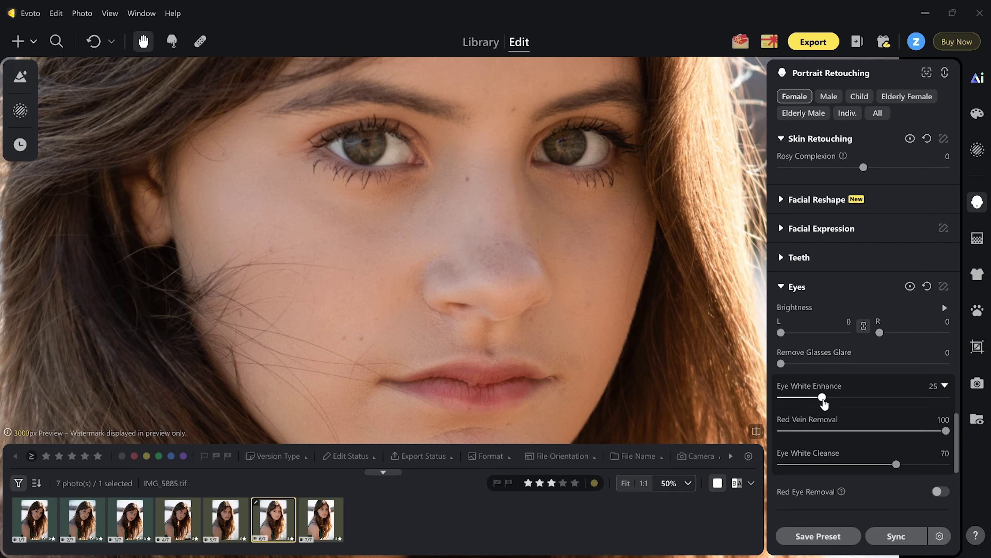
pyautogui.moveTo(823, 398); pyautogui.dragTo(946, 397)
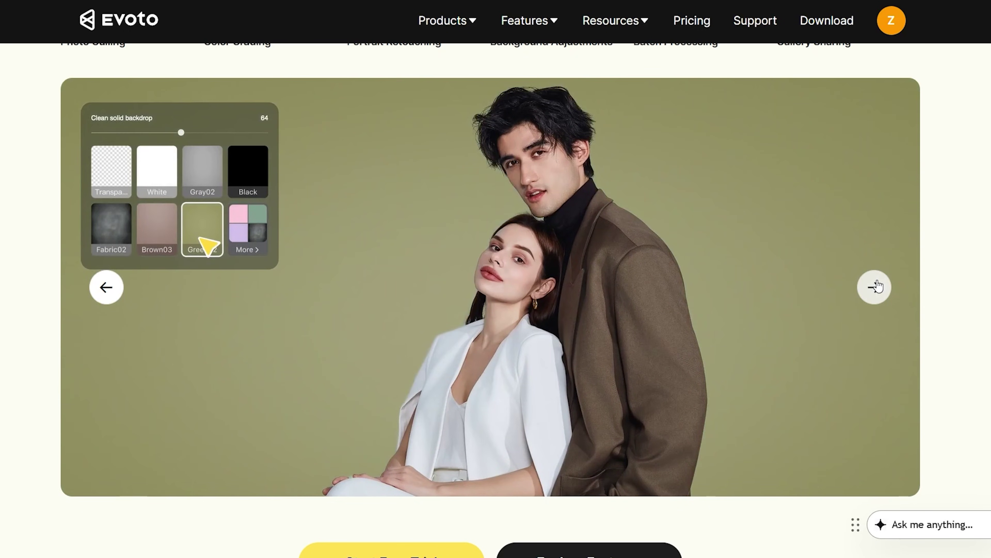
pyautogui.click(875, 286)
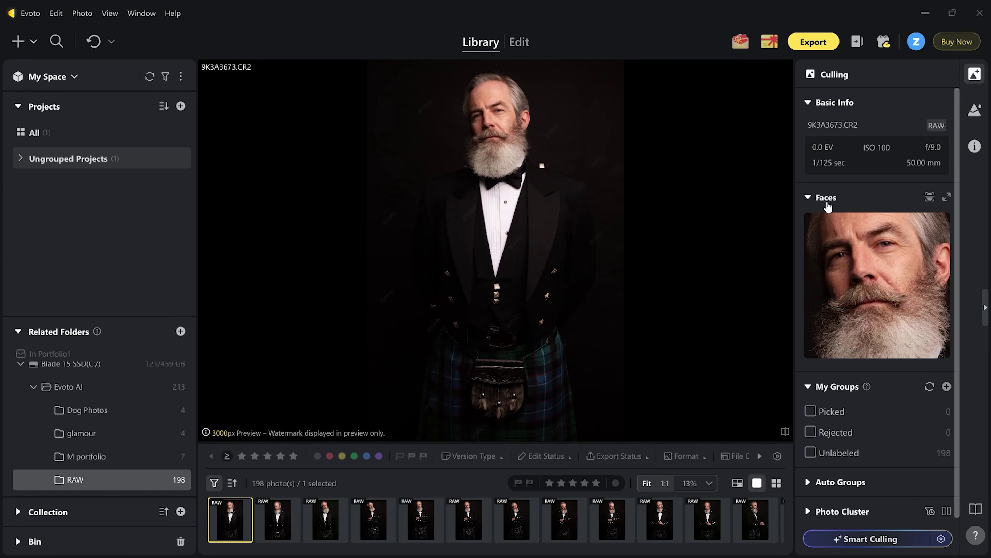
# Set the culling Event Type to Portrait, review detection and Auto Tag settings, and start culling
pyautogui.moveTo(940, 538)
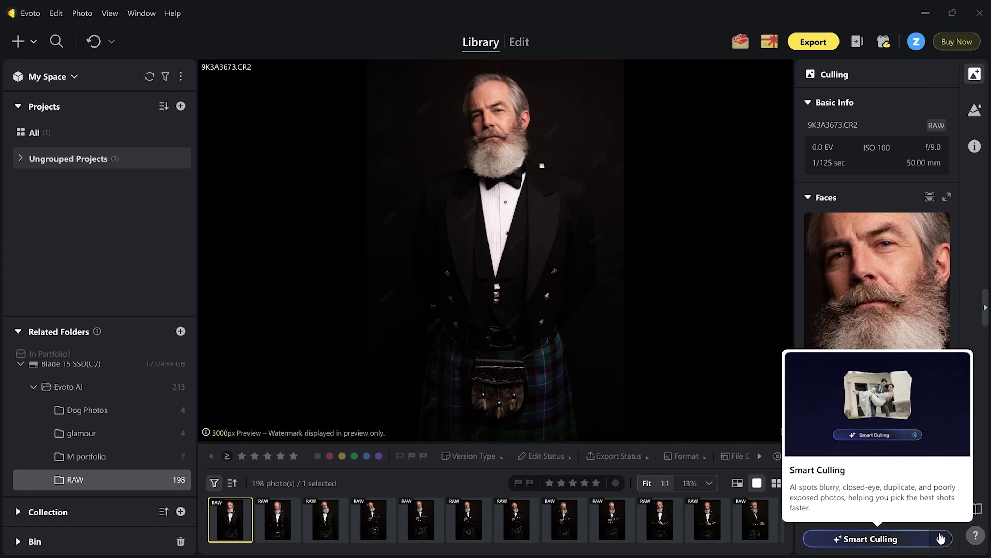
pyautogui.click(941, 538)
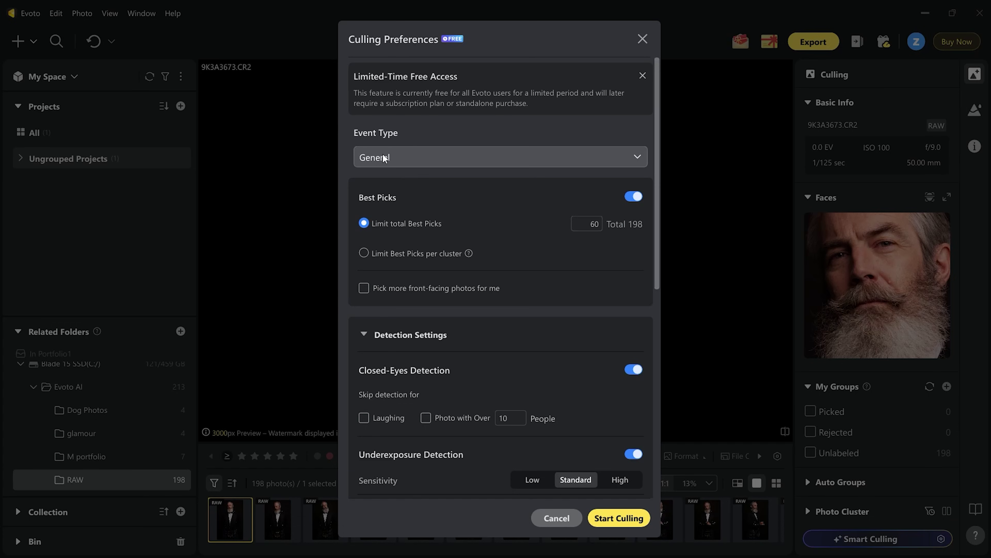
pyautogui.click(398, 156)
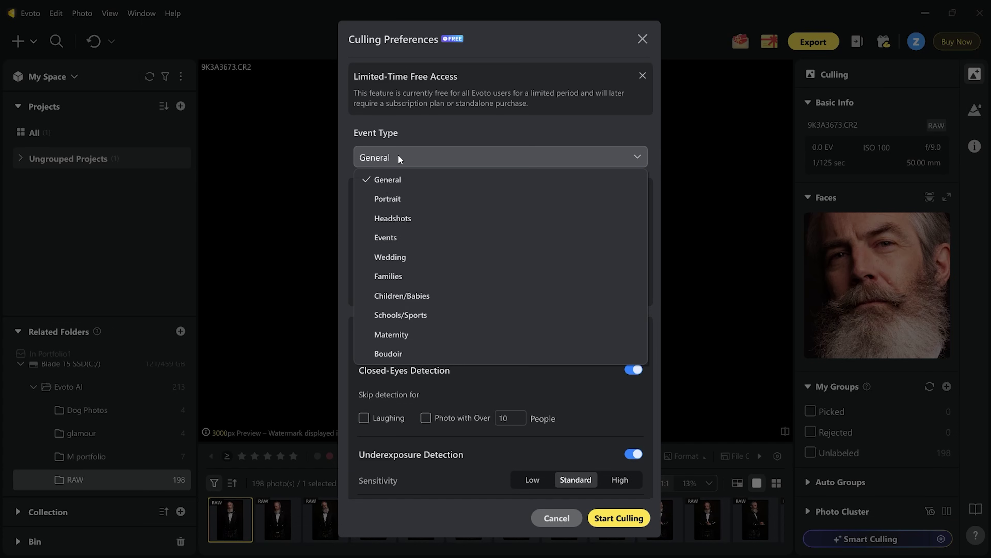
pyautogui.click(392, 194)
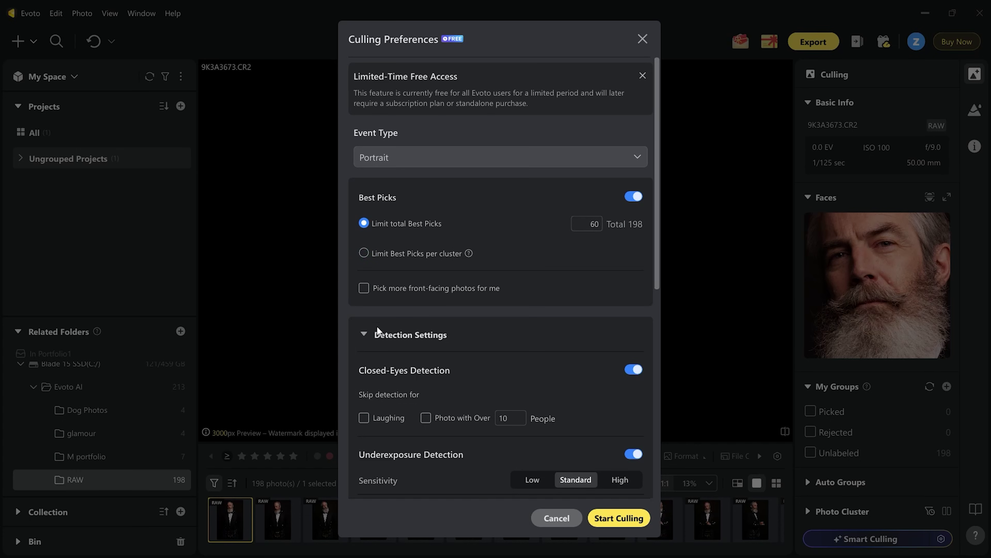
pyautogui.moveTo(656, 195); pyautogui.dragTo(660, 330)
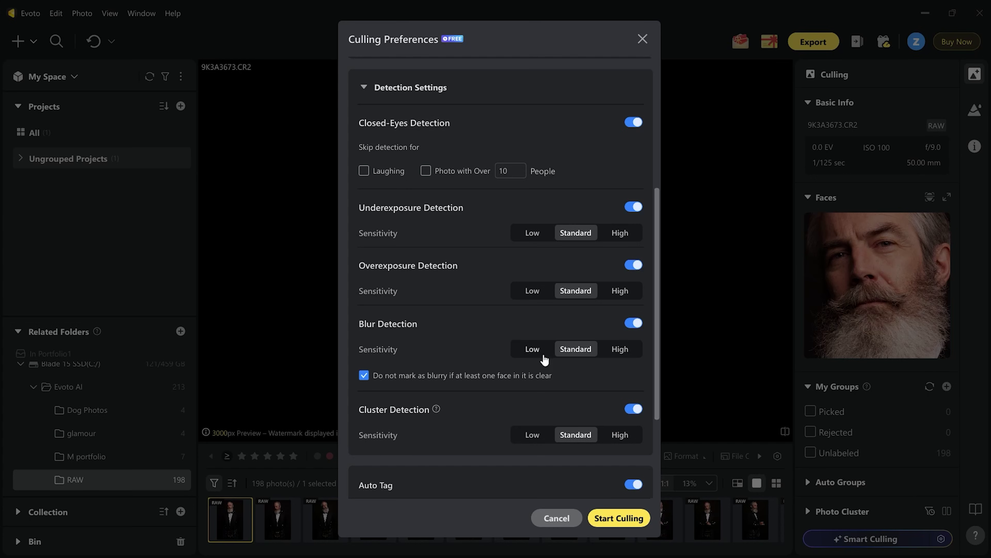
pyautogui.scroll(-4, 654, 334)
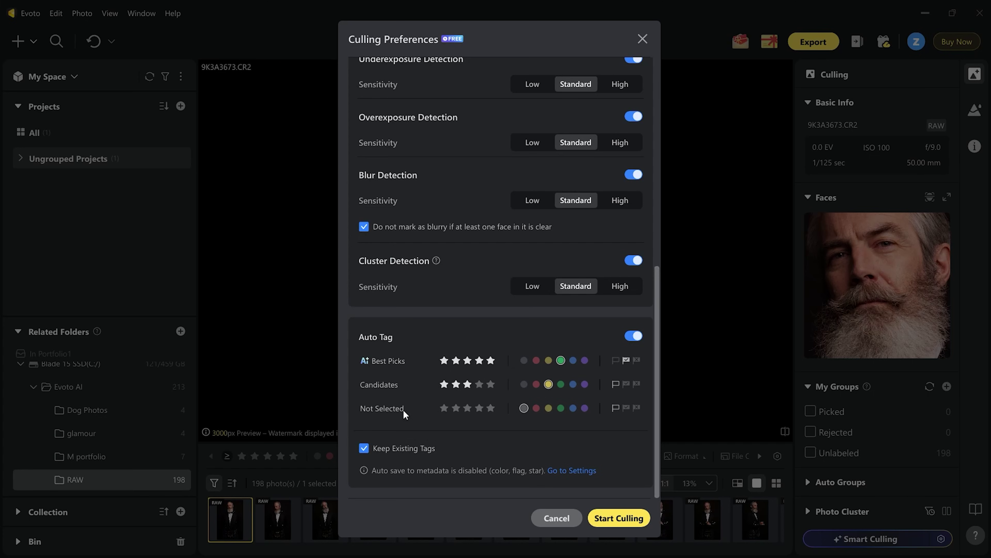
pyautogui.click(610, 519)
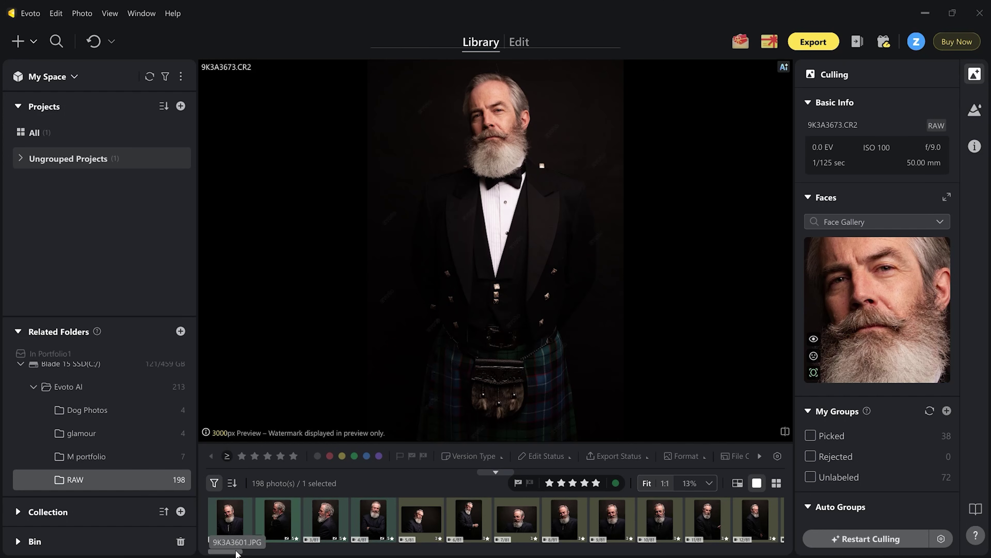
# Review the culled Best Picks, Candidates and Not Selected groups in the filmstrip and Culling panel
pyautogui.moveTo(237, 553); pyautogui.dragTo(252, 553)
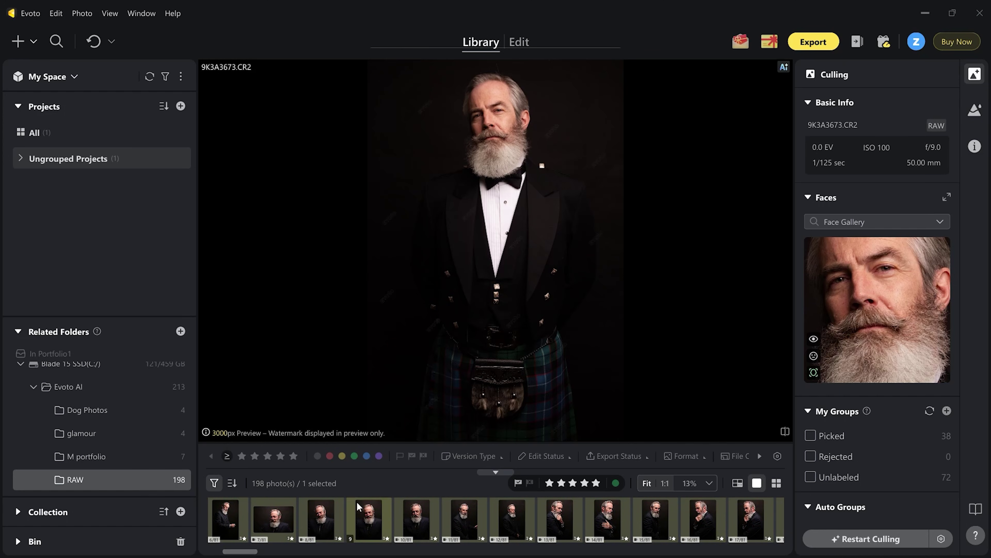
pyautogui.scroll(-10, 496, 519)
pyautogui.scroll(-6, 949, 399)
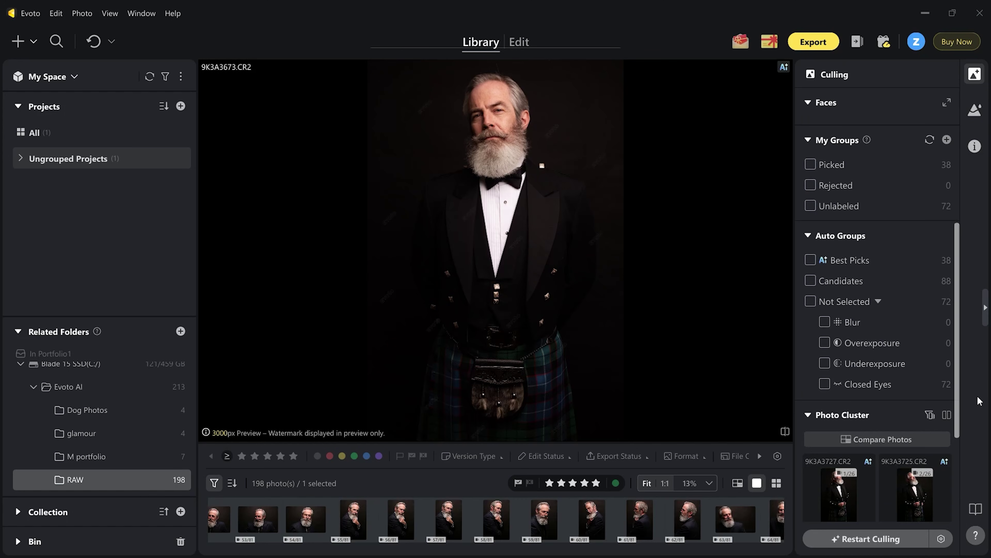
pyautogui.scroll(2, 937, 351)
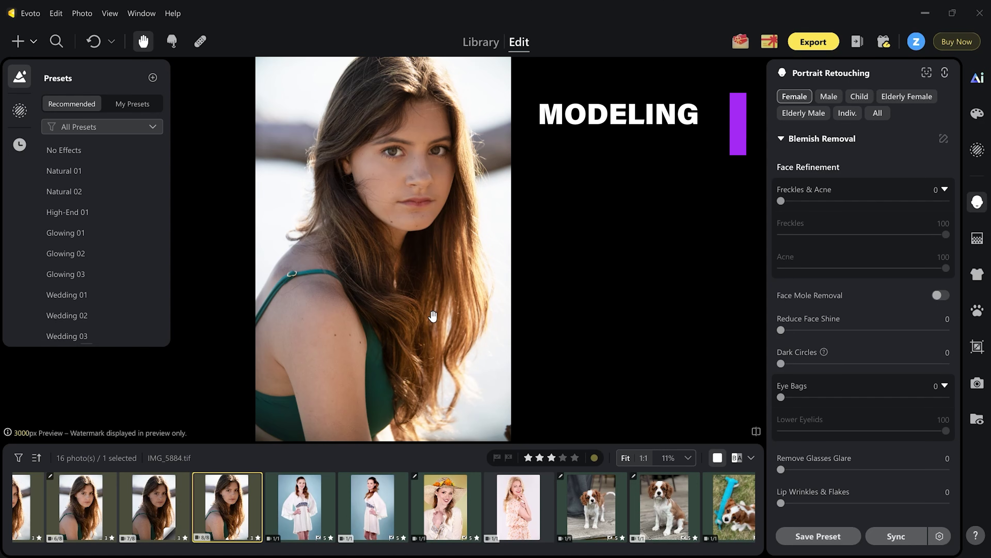
# Open 9K3A0137.jpg, the blonde woman's portrait, from the Edit filmstrip
pyautogui.click(524, 495)
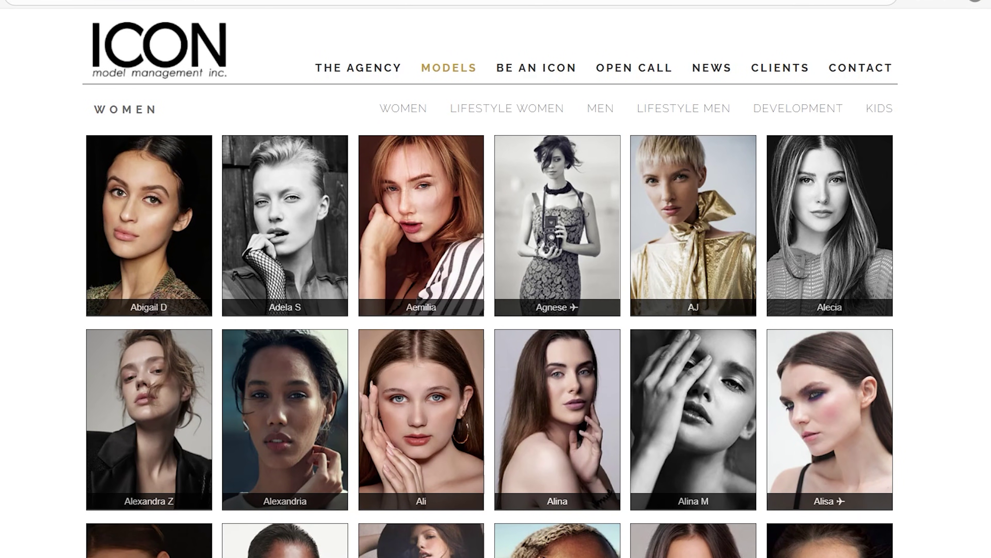
pyautogui.scroll(-3, 490, 284)
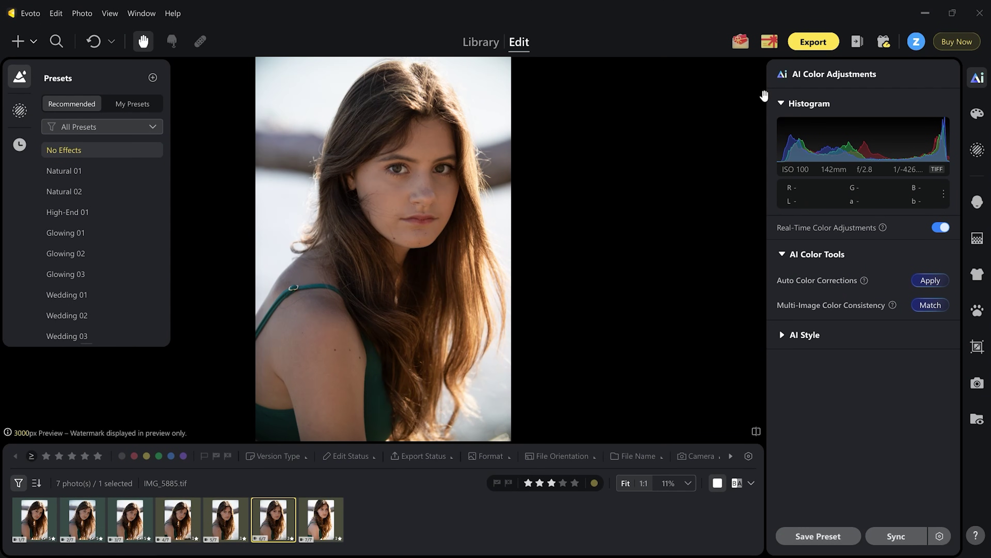
# Open another shot of the woman, apply Auto Color Corrections, and reset Basic exposure to 0.00
pyautogui.click(88, 524)
pyautogui.click(928, 283)
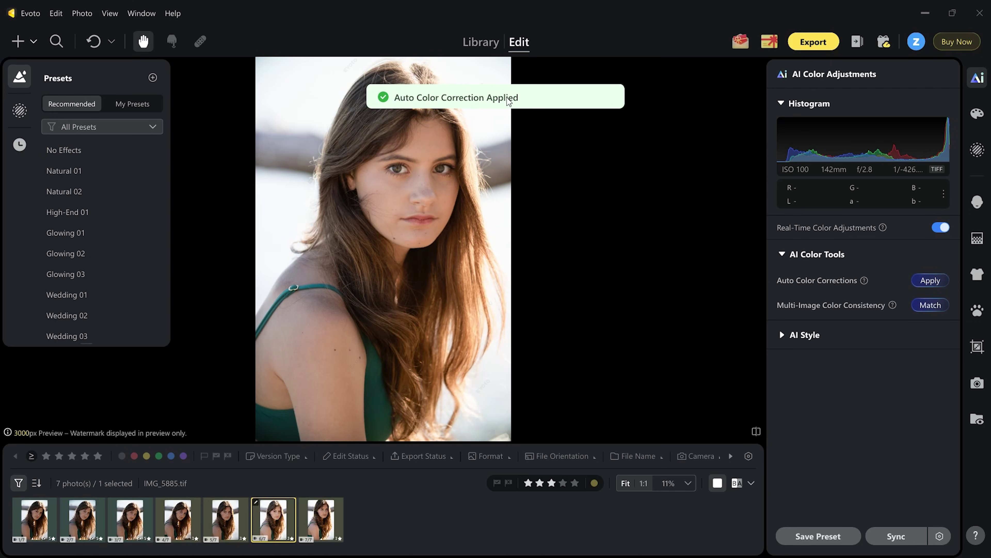
pyautogui.click(978, 114)
pyautogui.scroll(-5, 948, 375)
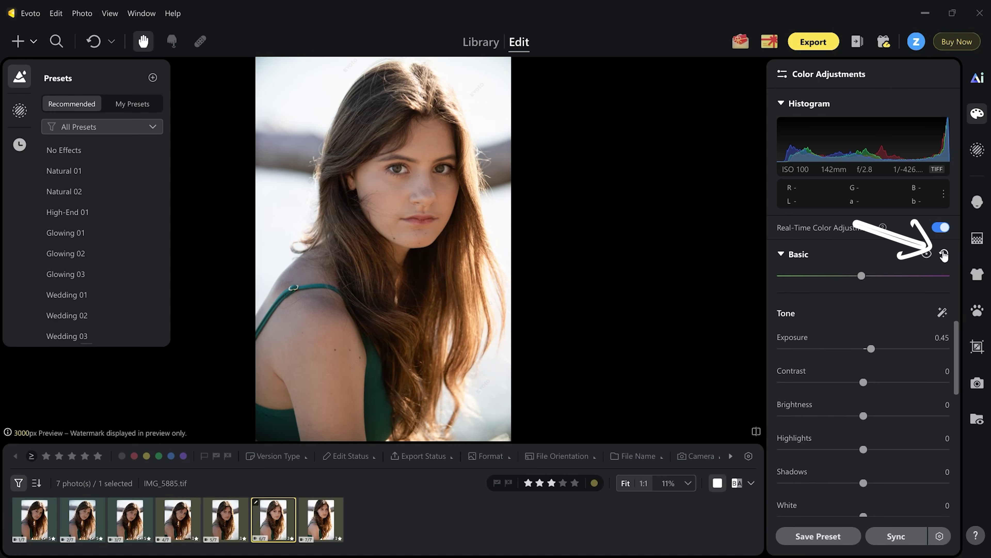
pyautogui.click(944, 255)
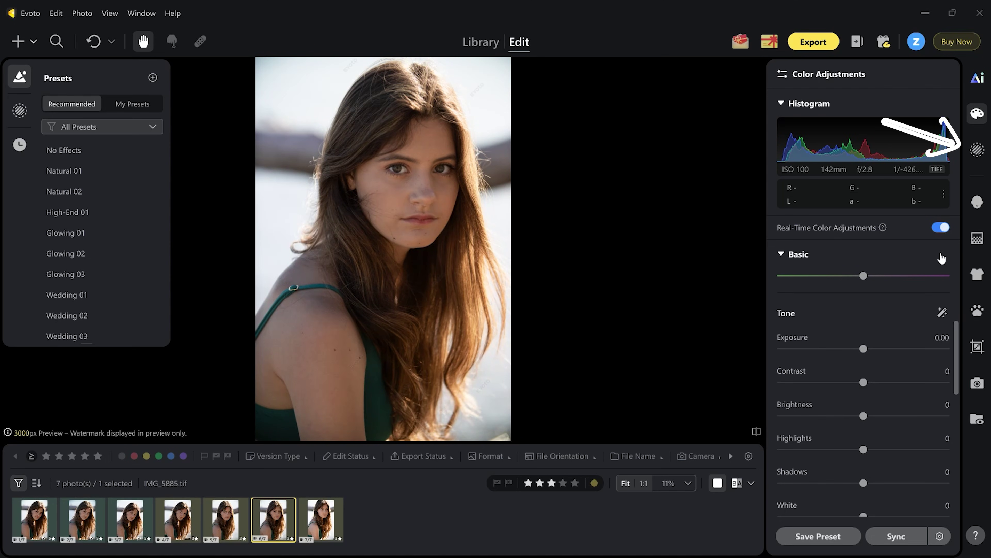
pyautogui.click(976, 150)
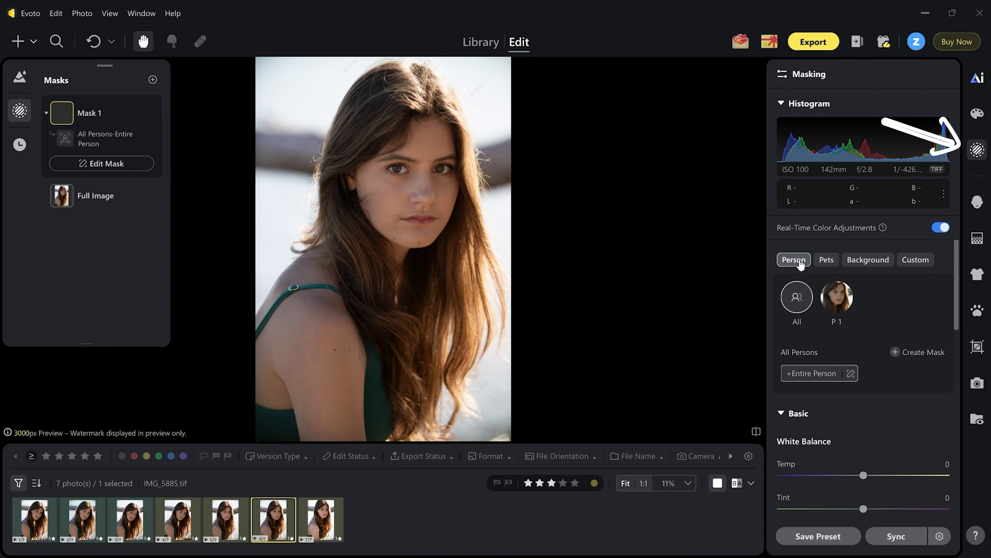
# Mask Person 1's entire body and set its Exposure 0.50, Contrast 12 and Brightness 10
pyautogui.click(841, 301)
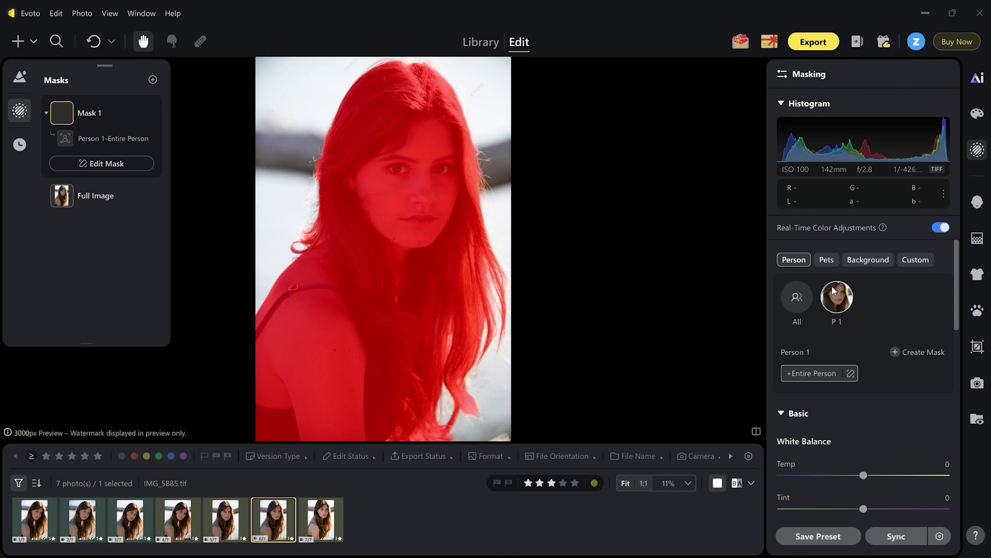
pyautogui.click(918, 352)
pyautogui.moveTo(967, 355); pyautogui.dragTo(967, 370)
pyautogui.moveTo(864, 308); pyautogui.dragTo(872, 377)
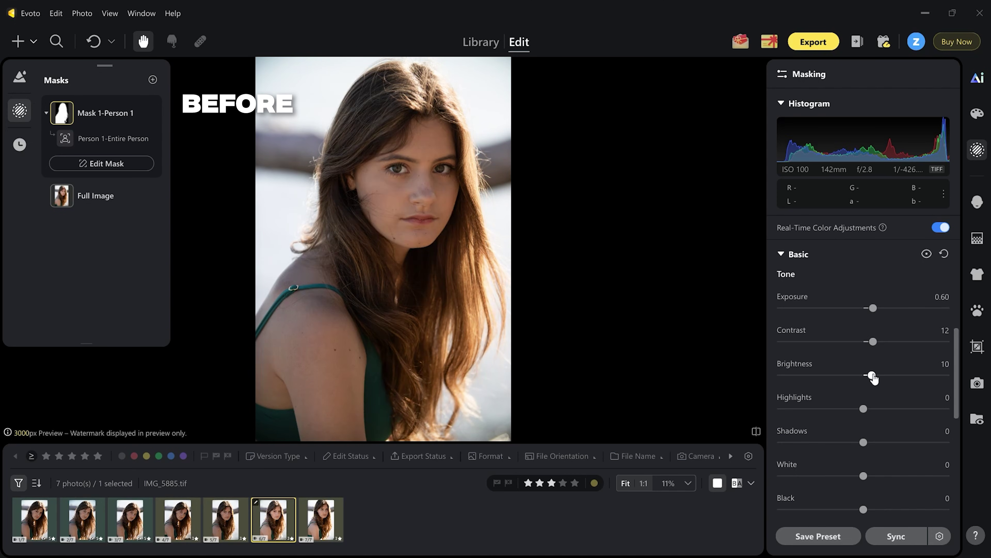
pyautogui.moveTo(873, 308); pyautogui.dragTo(871, 308)
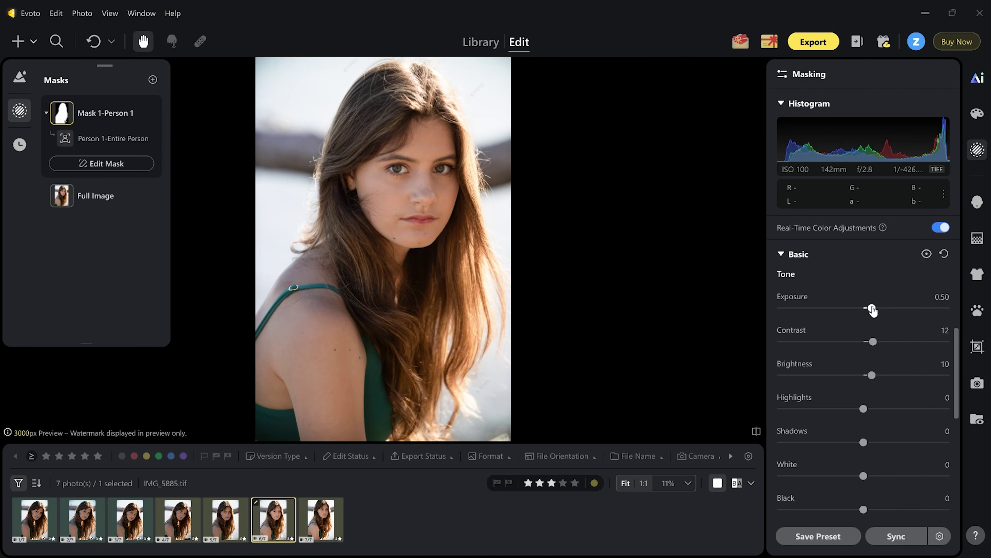
pyautogui.moveTo(864, 409)
pyautogui.mouseDown()
pyautogui.moveTo(813, 409)
pyautogui.moveTo(854, 410)
pyautogui.mouseUp()
# Raise the masked person's Vibrance to 5 and compare before and after
pyautogui.scroll(-5, 853, 410)
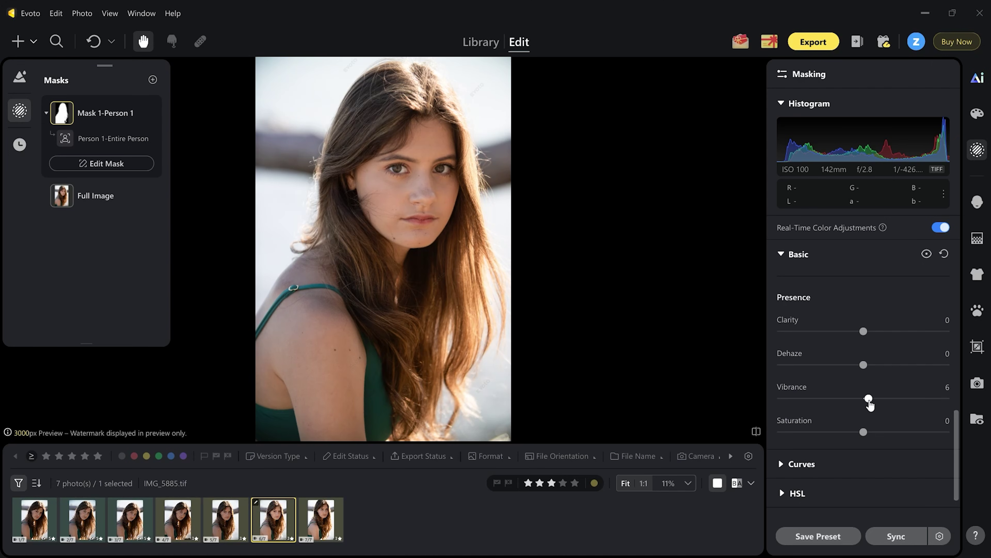
pyautogui.moveTo(869, 407)
pyautogui.mouseDown()
pyautogui.moveTo(944, 400)
pyautogui.moveTo(868, 400)
pyautogui.mouseUp()
pyautogui.scroll(-2, 953, 429)
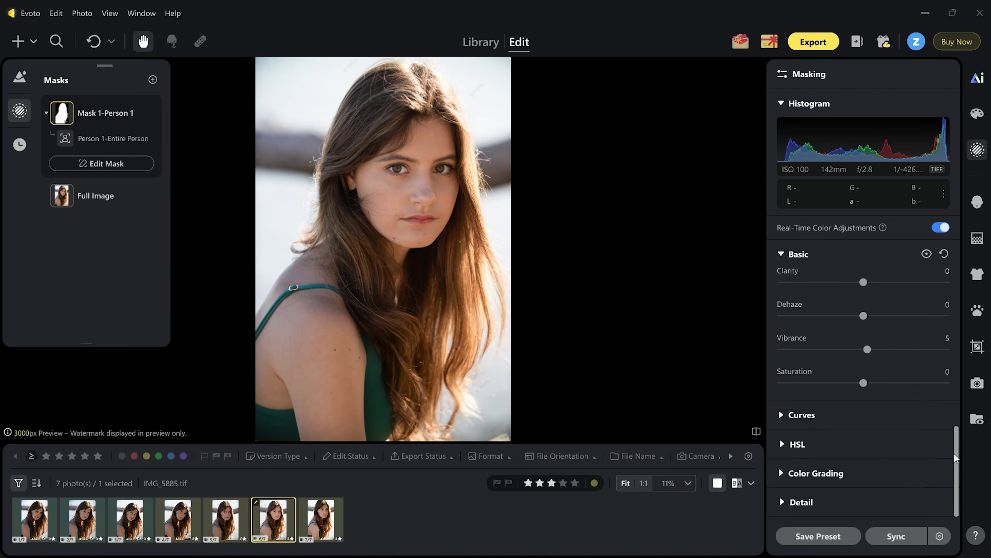
pyautogui.press('\\')
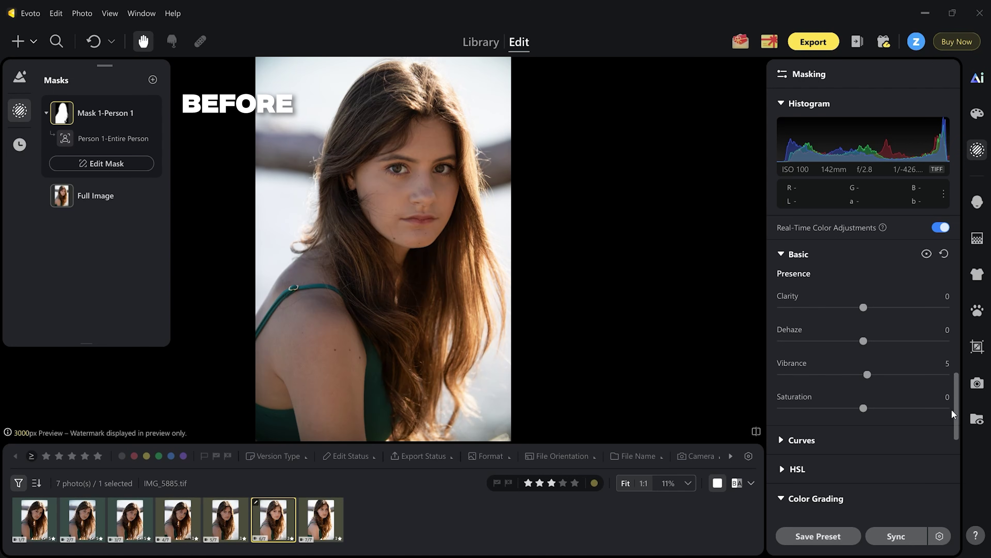
pyautogui.press('\\')
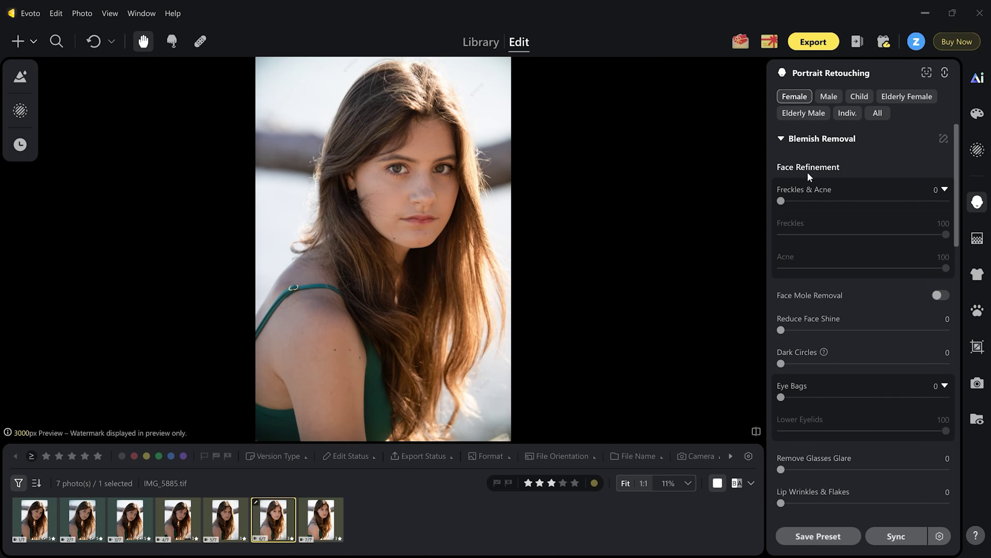
# Inspect the skin around eyes and lips at 100% zoom, then return to 50% with the face centred
pyautogui.click(688, 483)
pyautogui.click(646, 386)
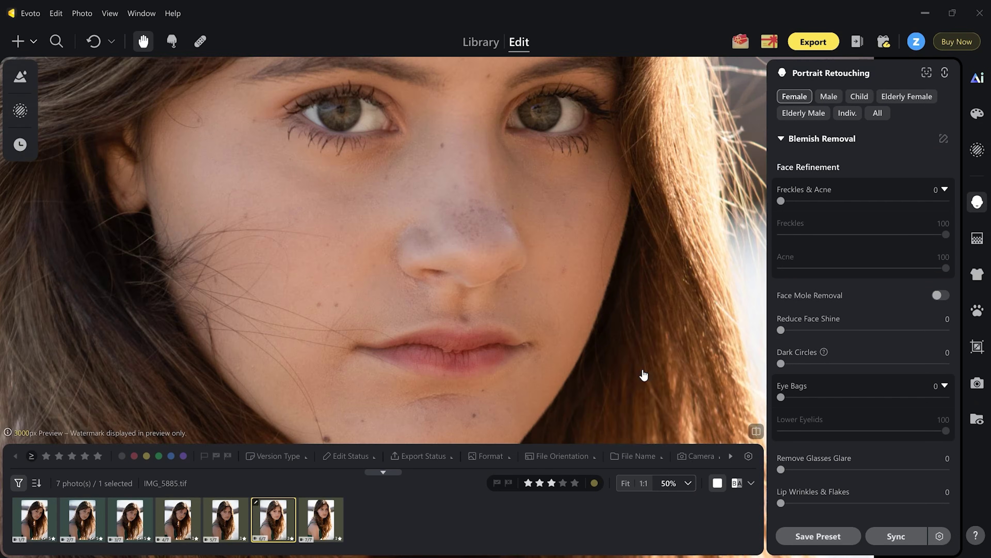
pyautogui.scroll(3, 388, 277)
pyautogui.moveTo(381, 376)
pyautogui.mouseDown()
pyautogui.moveTo(489, 205)
pyautogui.moveTo(635, 281)
pyautogui.moveTo(560, 423)
pyautogui.moveTo(368, 374)
pyautogui.mouseUp()
pyautogui.moveTo(538, 349); pyautogui.dragTo(471, 49)
pyautogui.moveTo(457, 189); pyautogui.dragTo(460, 266)
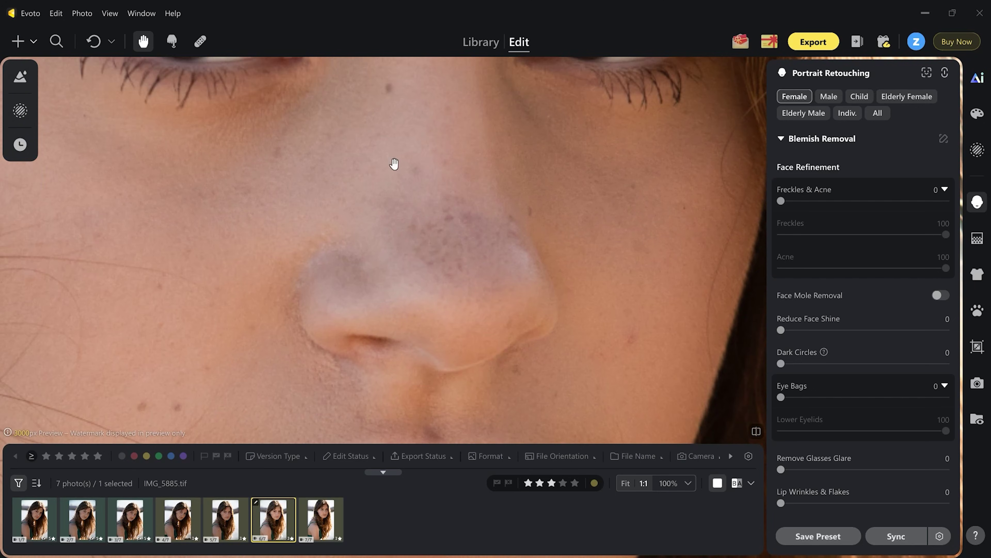
pyautogui.moveTo(320, 363); pyautogui.dragTo(451, 133)
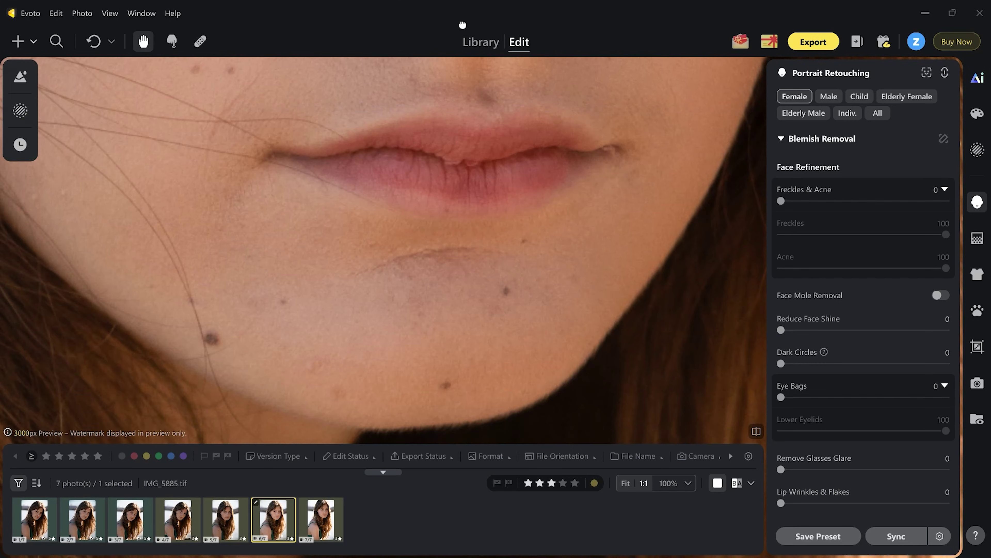
pyautogui.click(675, 483)
pyautogui.click(638, 346)
pyautogui.moveTo(553, 166); pyautogui.dragTo(591, 303)
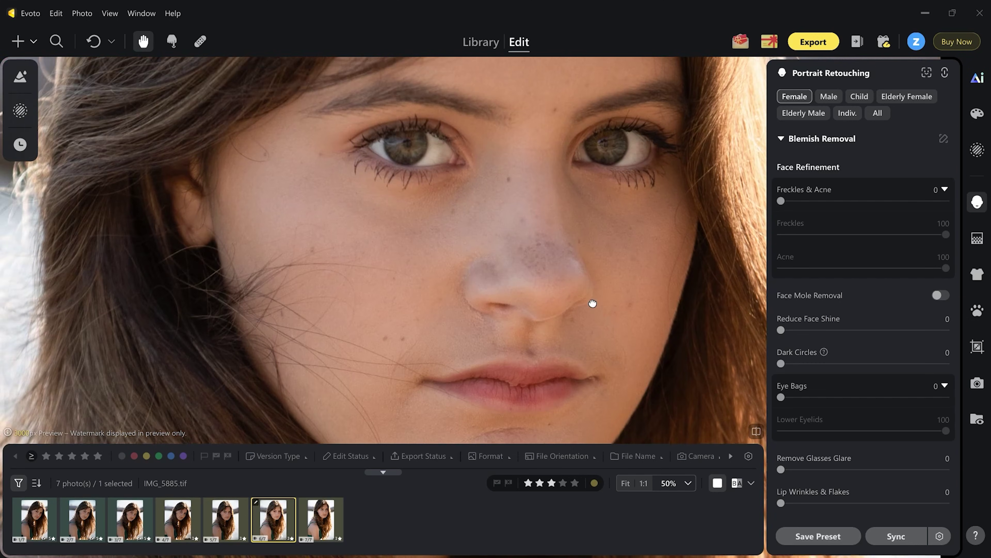
pyautogui.moveTo(599, 208); pyautogui.dragTo(576, 193)
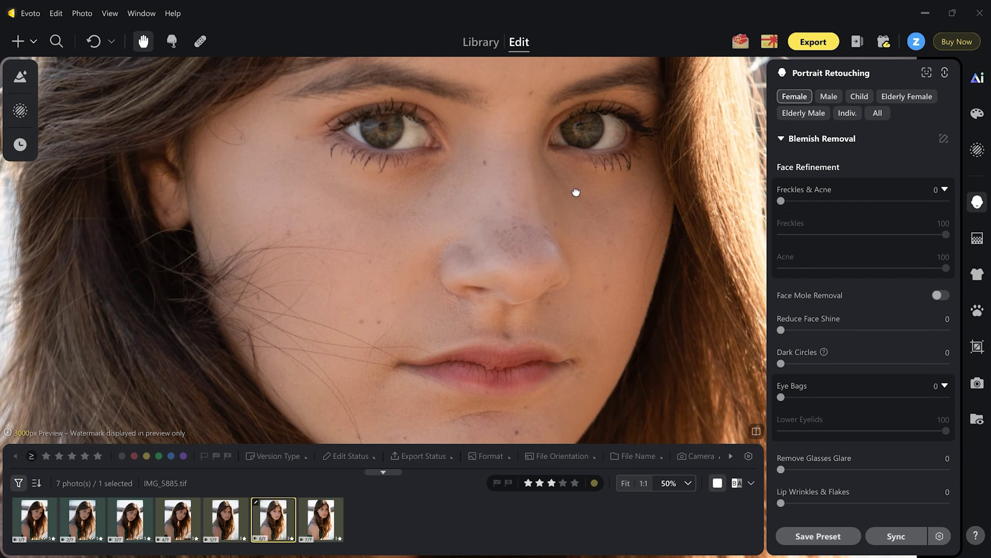
# Set Freckles & Acne to 100, Freckles to 0 and Acne to 50
pyautogui.moveTo(781, 201); pyautogui.dragTo(969, 211)
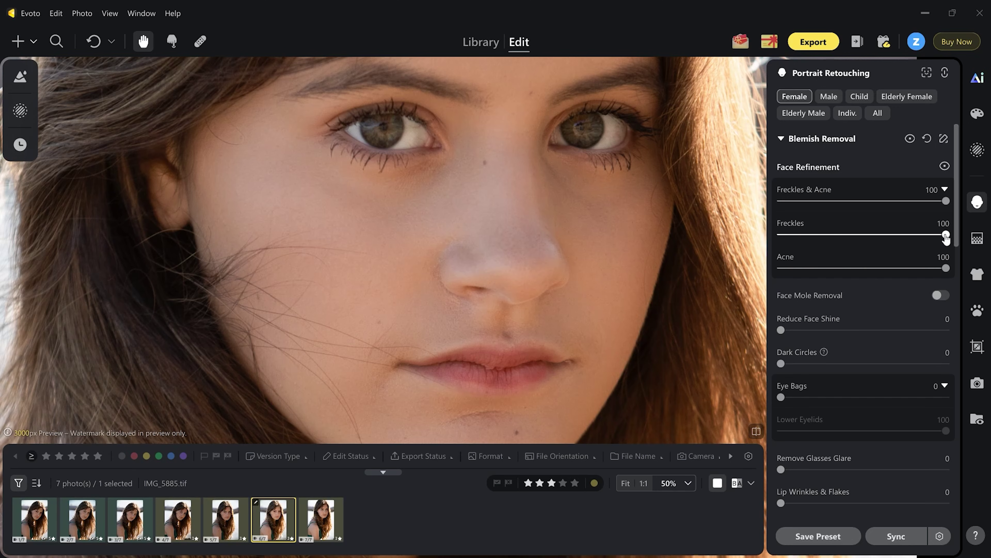
pyautogui.moveTo(945, 237); pyautogui.dragTo(738, 229)
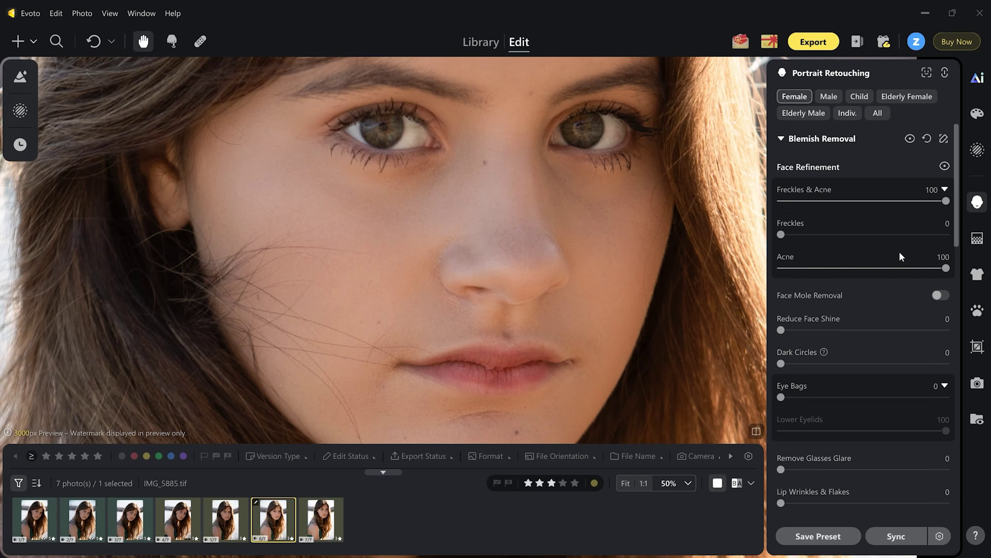
pyautogui.moveTo(891, 269); pyautogui.dragTo(835, 274)
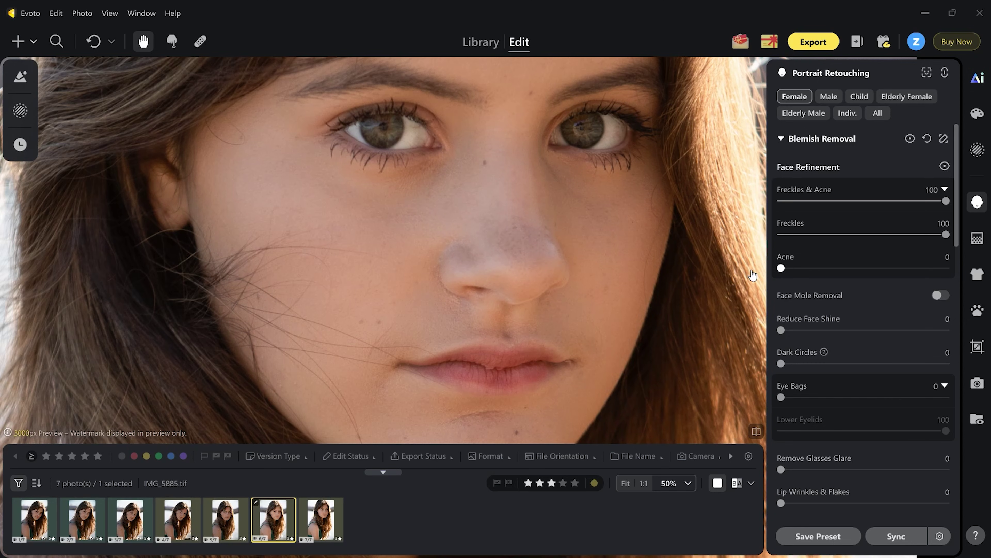
pyautogui.hotkey('ctrl', 'z')
pyautogui.moveTo(949, 234); pyautogui.dragTo(772, 247)
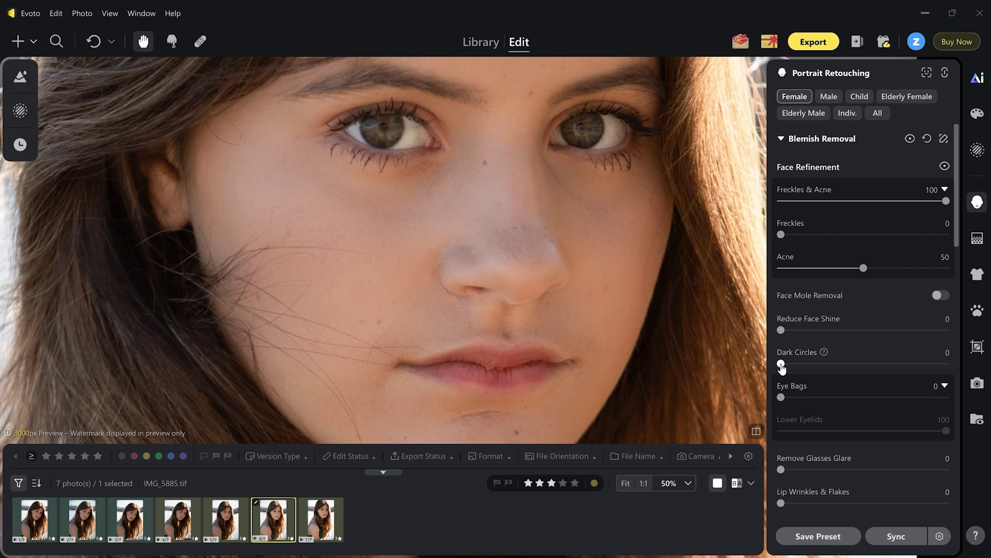
# Lighten Dark Circles to 23 and raise the Lower Eyelids eye-bag removal to 100
pyautogui.moveTo(782, 367); pyautogui.dragTo(852, 371)
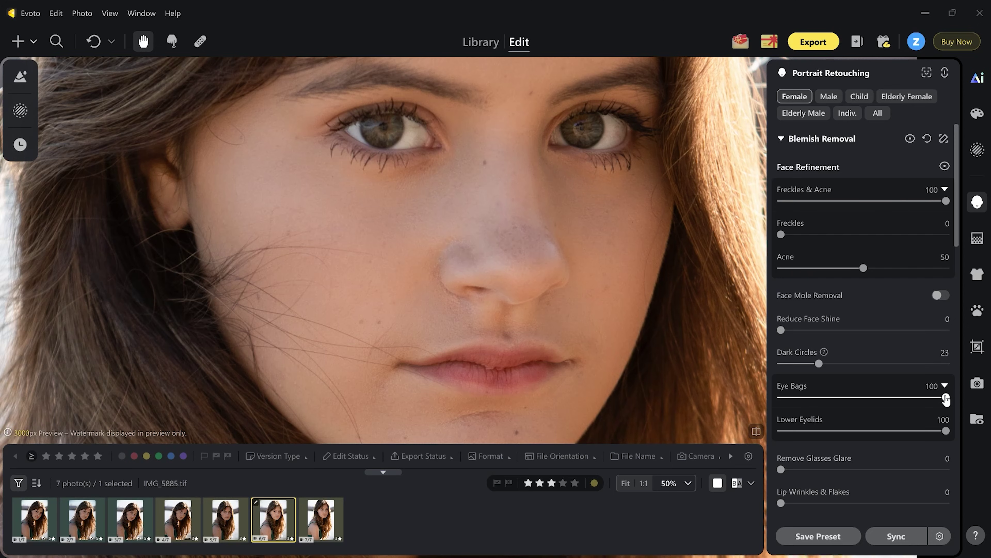
pyautogui.moveTo(947, 399); pyautogui.dragTo(920, 398)
pyautogui.moveTo(955, 234); pyautogui.dragTo(965, 315)
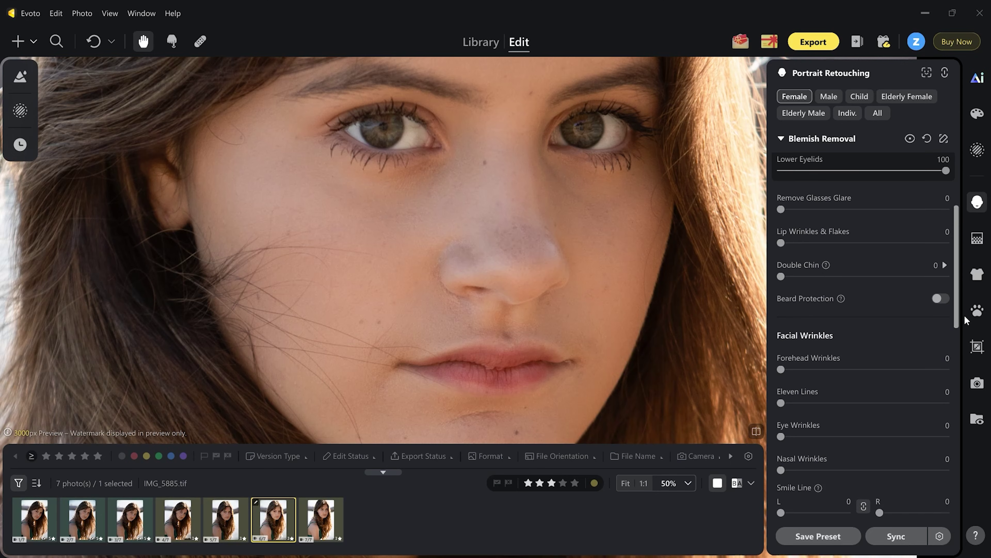
# Set Lip Wrinkles & Flakes to 20 and Perioral Wrinkles to 37
pyautogui.moveTo(781, 243); pyautogui.dragTo(952, 243)
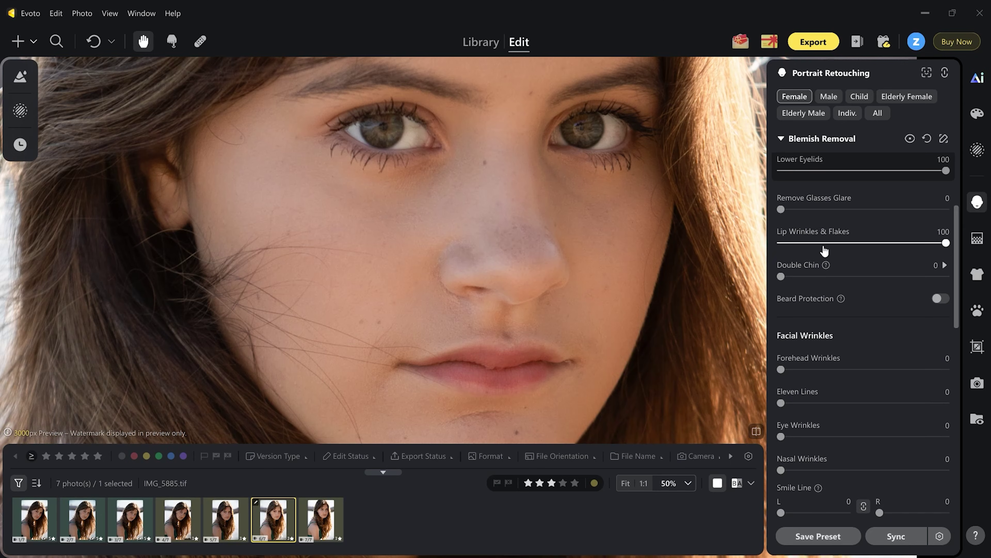
pyautogui.click(808, 244)
pyautogui.moveTo(793, 243); pyautogui.dragTo(785, 245)
pyautogui.scroll(-5, 814, 250)
pyautogui.moveTo(781, 369); pyautogui.dragTo(962, 356)
pyautogui.click(816, 370)
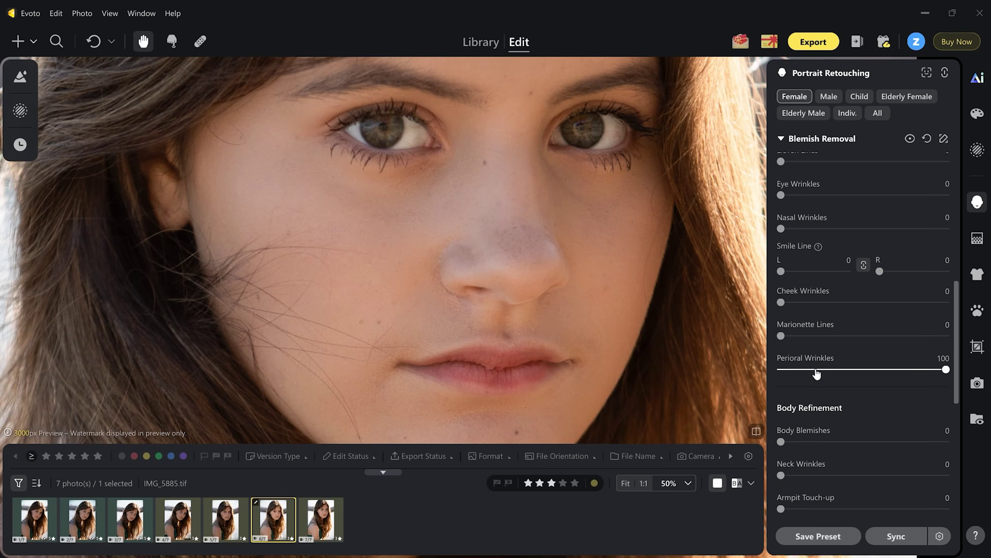
pyautogui.moveTo(817, 369); pyautogui.dragTo(841, 370)
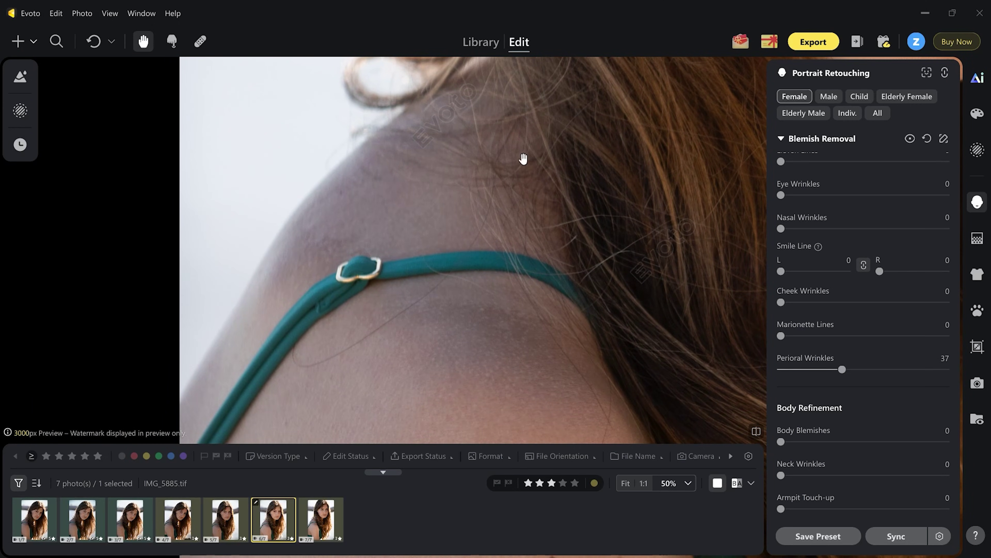
# Set Body Blemishes to 100, Skin Radiance to 18 and Eye White Enhance to 17
pyautogui.scroll(-5, 953, 431)
pyautogui.moveTo(781, 265); pyautogui.dragTo(950, 263)
pyautogui.click(820, 453)
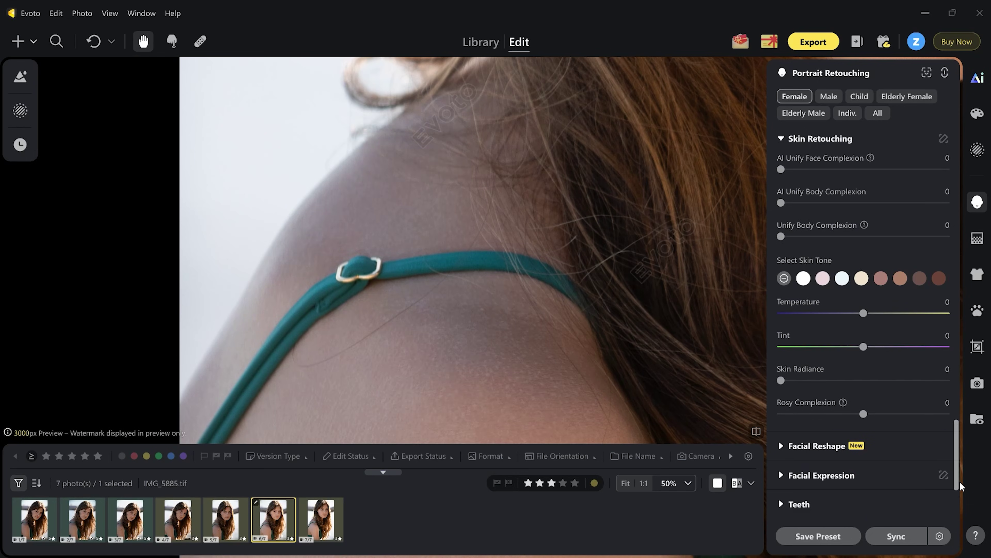
pyautogui.moveTo(780, 383)
pyautogui.mouseDown()
pyautogui.moveTo(855, 398)
pyautogui.moveTo(875, 391)
pyautogui.mouseUp()
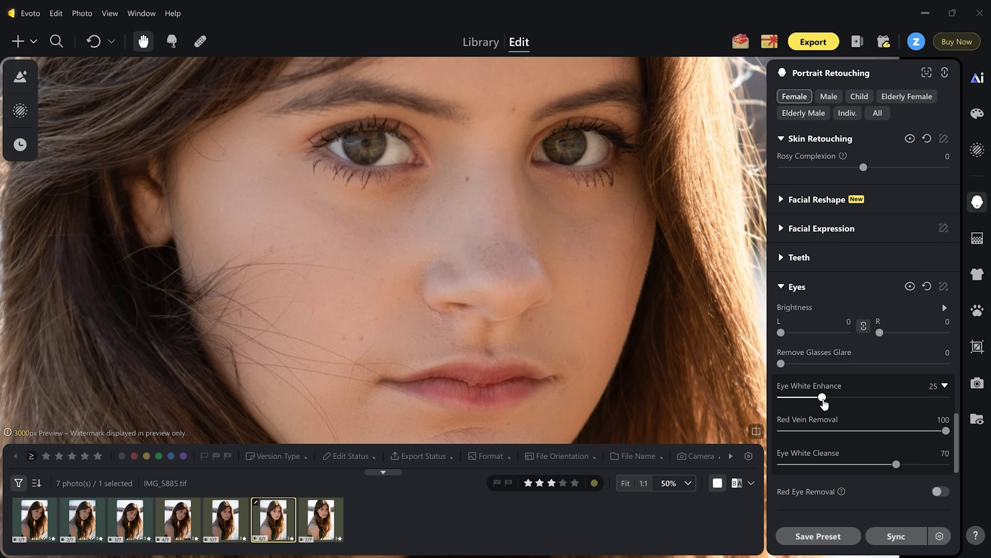
pyautogui.moveTo(825, 401)
pyautogui.mouseDown()
pyautogui.moveTo(946, 397)
pyautogui.moveTo(807, 398)
pyautogui.mouseUp()
pyautogui.moveTo(800, 399); pyautogui.dragTo(810, 397)
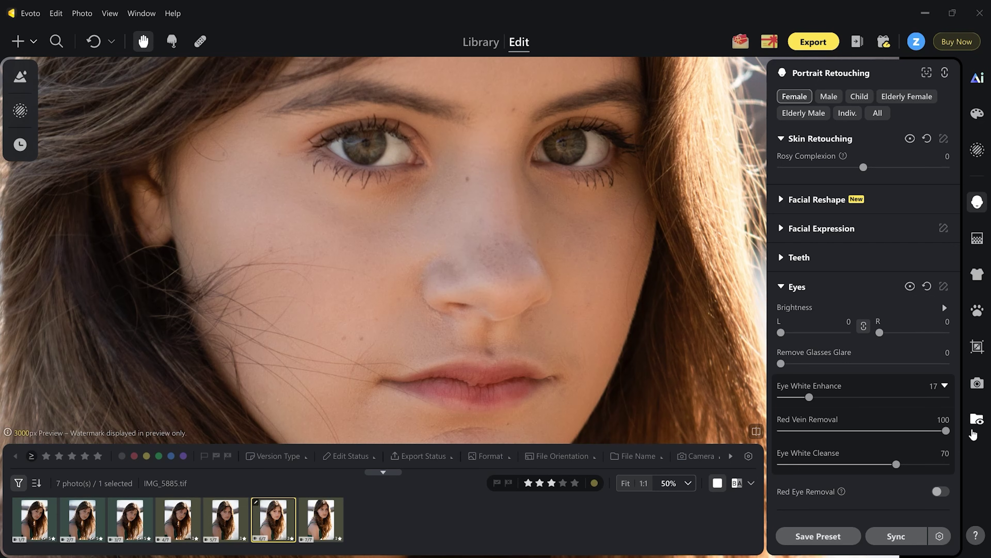
pyautogui.scroll(-6, 838, 368)
# Compare catchlight presets 05, 04, 03 and 02, settle on 06 at Amount 25, and fit the portrait
pyautogui.click(839, 367)
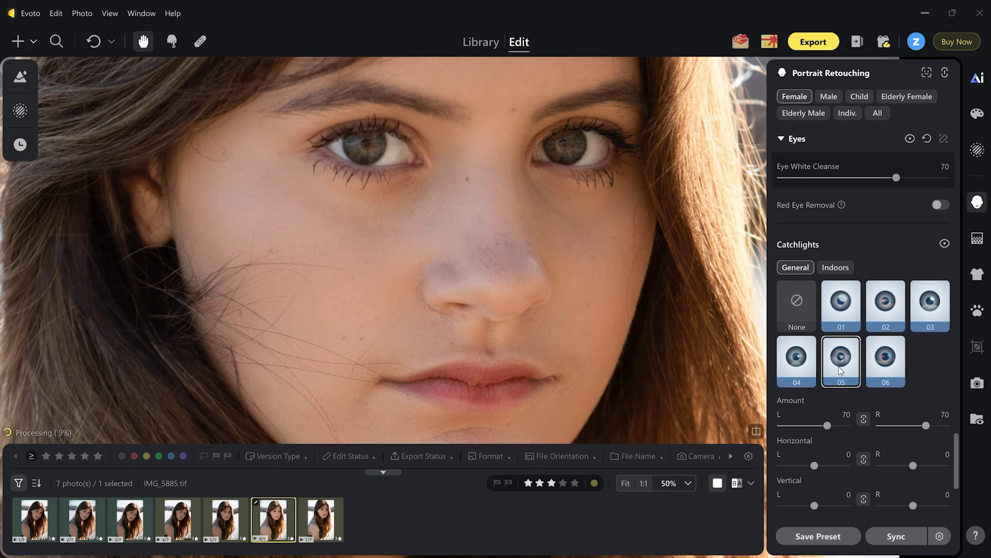
pyautogui.click(883, 362)
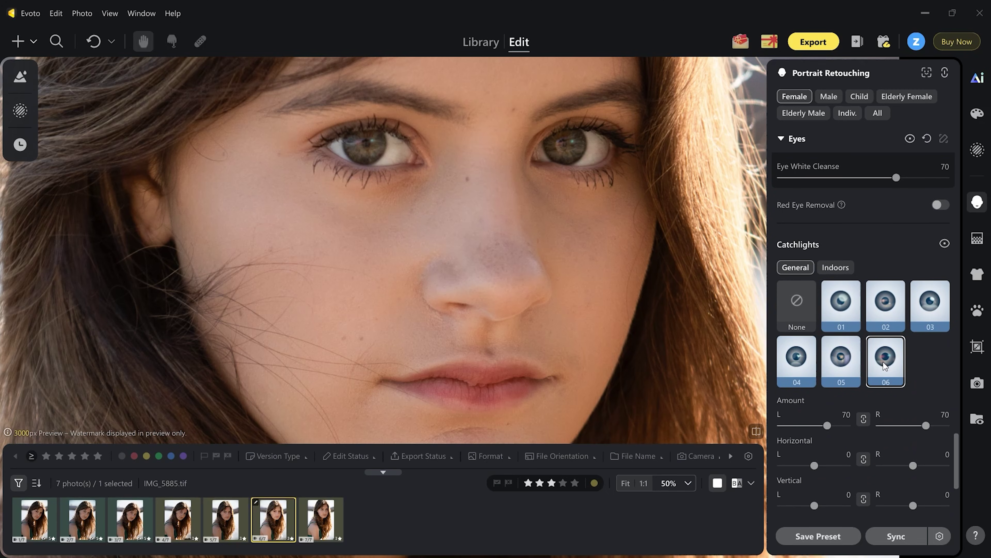
pyautogui.click(800, 363)
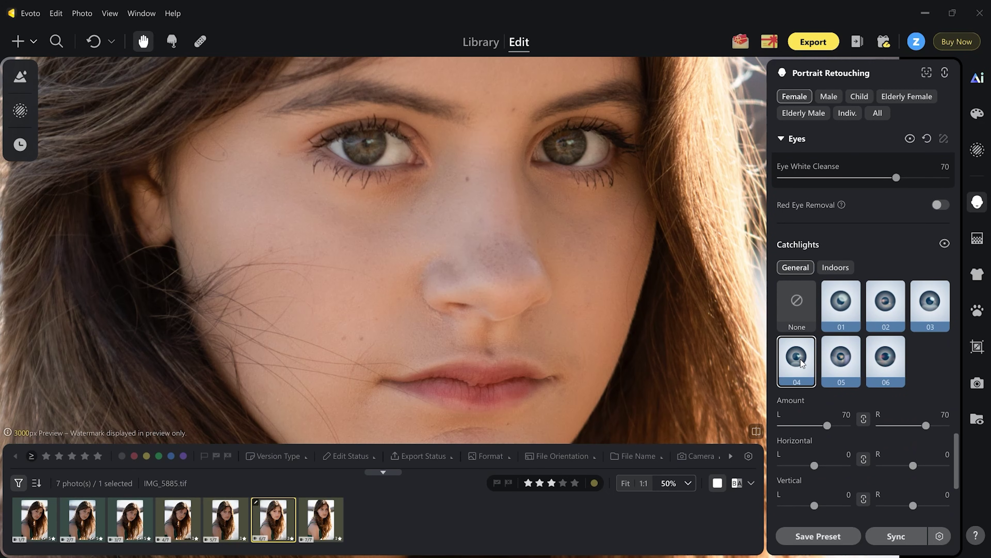
pyautogui.click(930, 308)
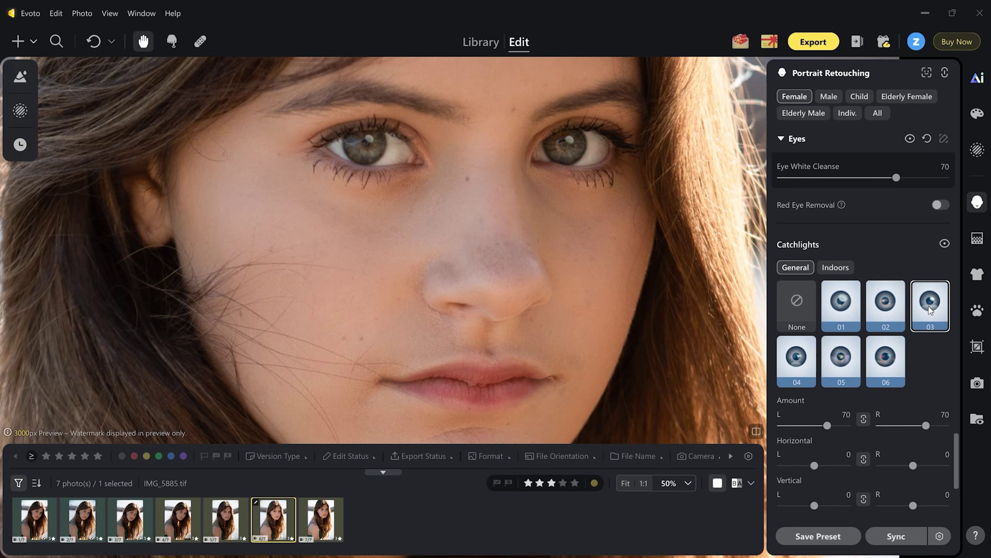
pyautogui.click(886, 309)
pyautogui.click(797, 361)
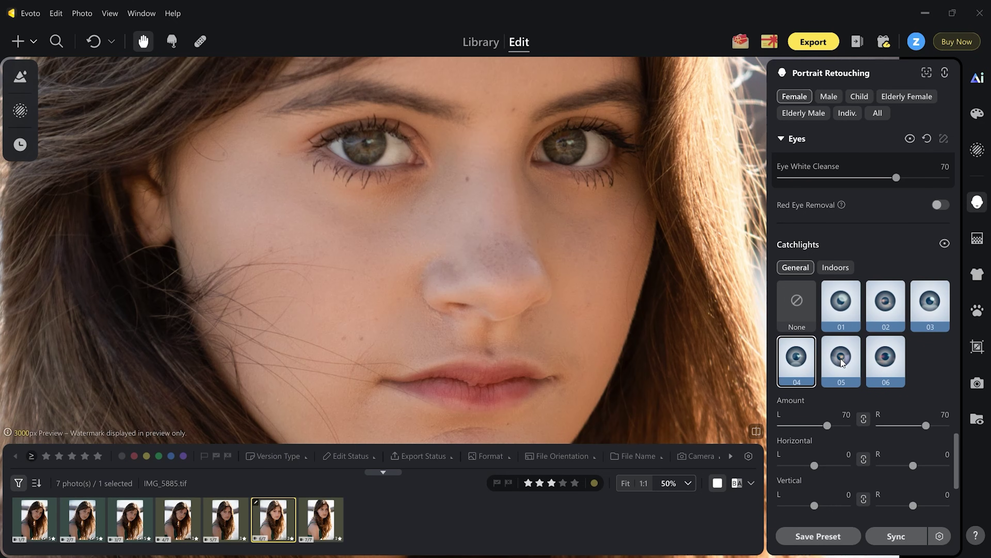
pyautogui.click(885, 361)
pyautogui.click(736, 339)
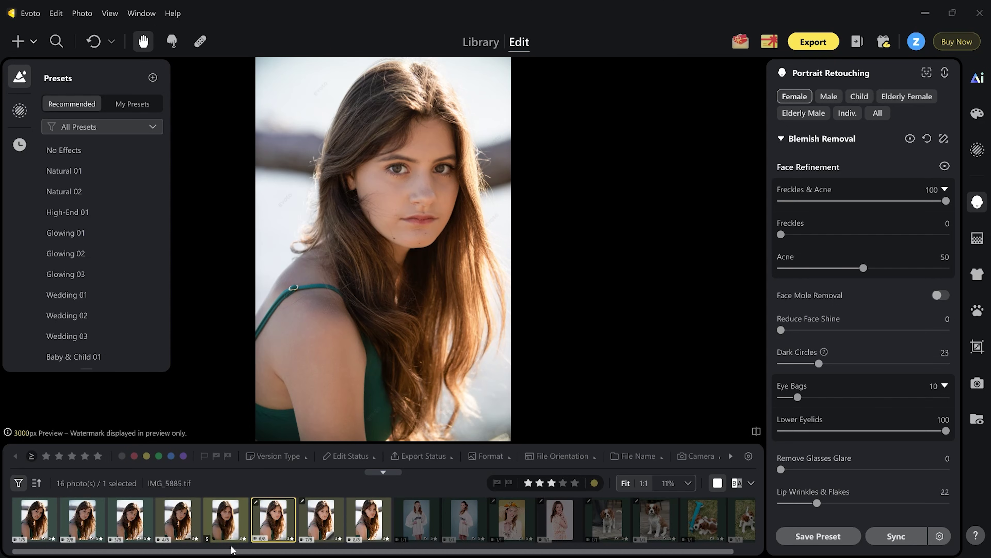
# Sync the retouch to shots 3–5, replacing existing masks, and open IMG_5887 to check it
pyautogui.keyDown('ctrl'); pyautogui.click(230, 520); pyautogui.keyUp('ctrl')
pyautogui.keyDown('ctrl'); pyautogui.click(182, 521); pyautogui.keyUp('ctrl')
pyautogui.keyDown('ctrl'); pyautogui.click(130, 522); pyautogui.keyUp('ctrl')
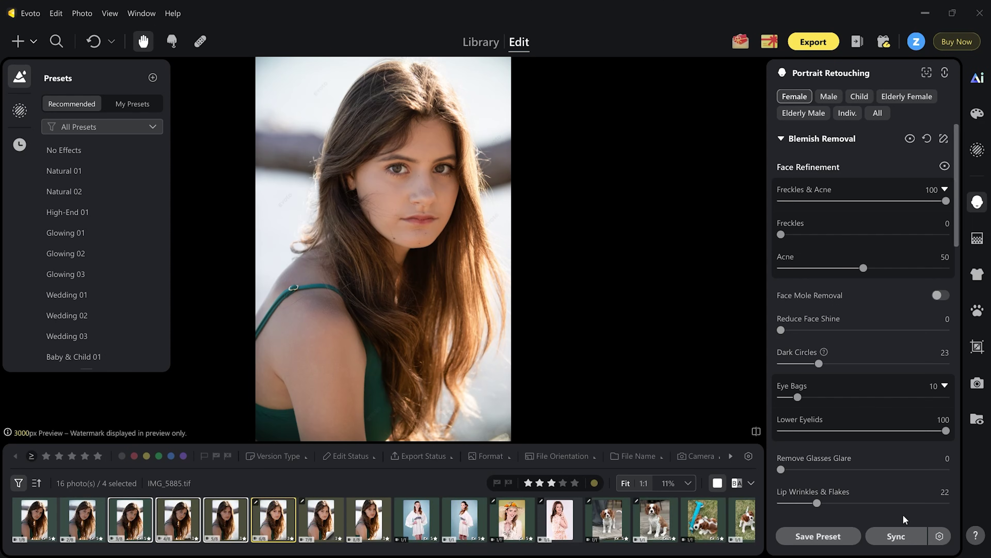
pyautogui.click(895, 538)
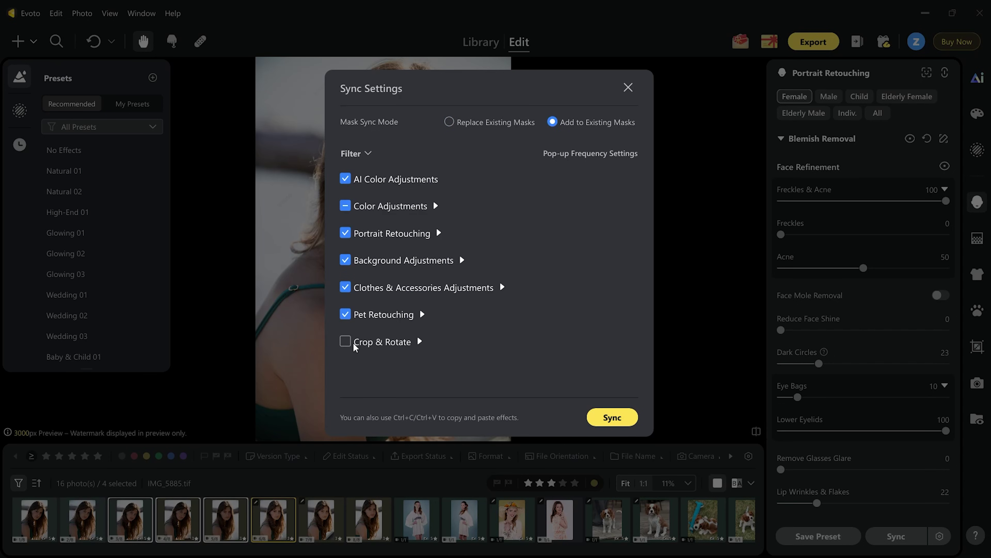
pyautogui.click(450, 122)
pyautogui.click(607, 420)
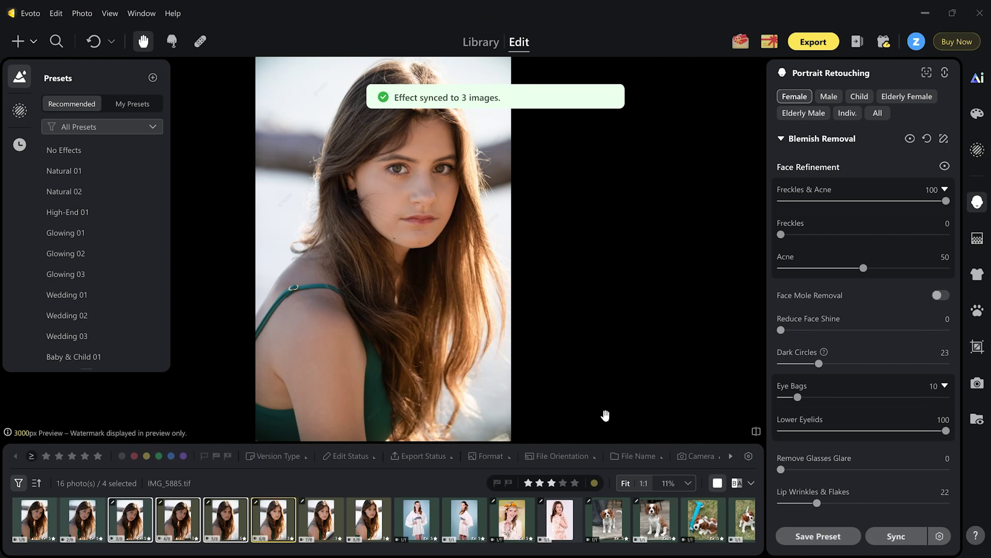
pyautogui.click(111, 519)
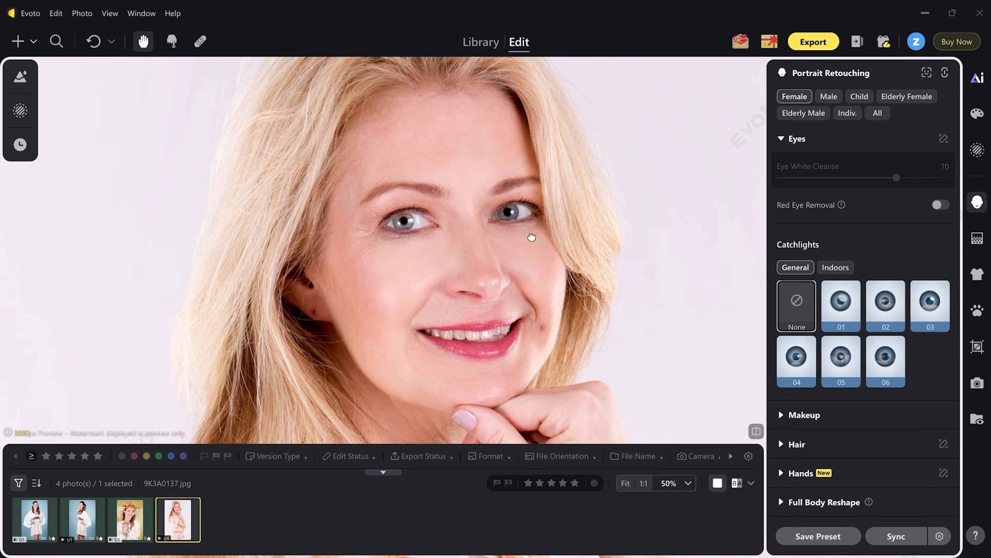
# Raise Lip Wrinkles & Flakes removal to 100
pyautogui.scroll(10, 898, 430)
pyautogui.moveTo(959, 482); pyautogui.dragTo(954, 196)
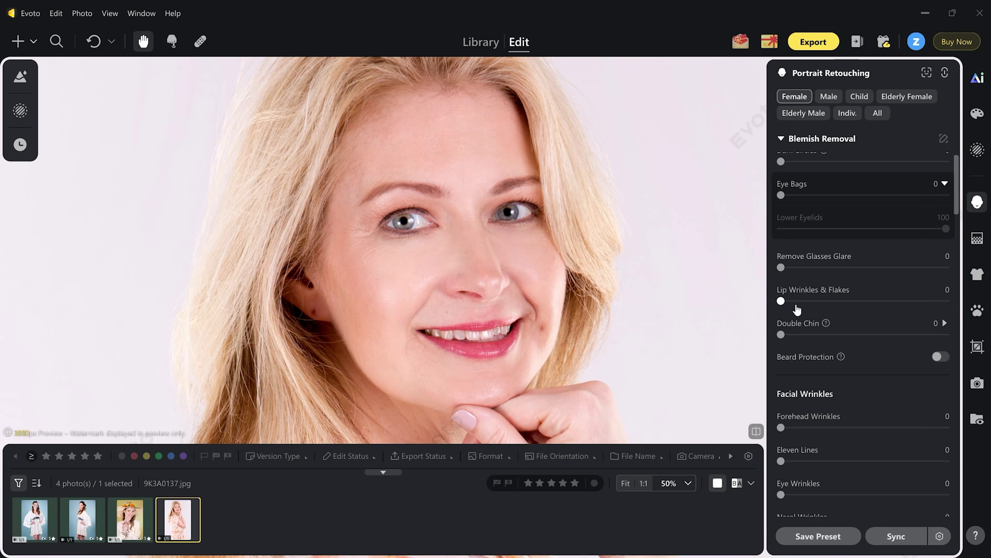
pyautogui.moveTo(781, 302); pyautogui.dragTo(952, 301)
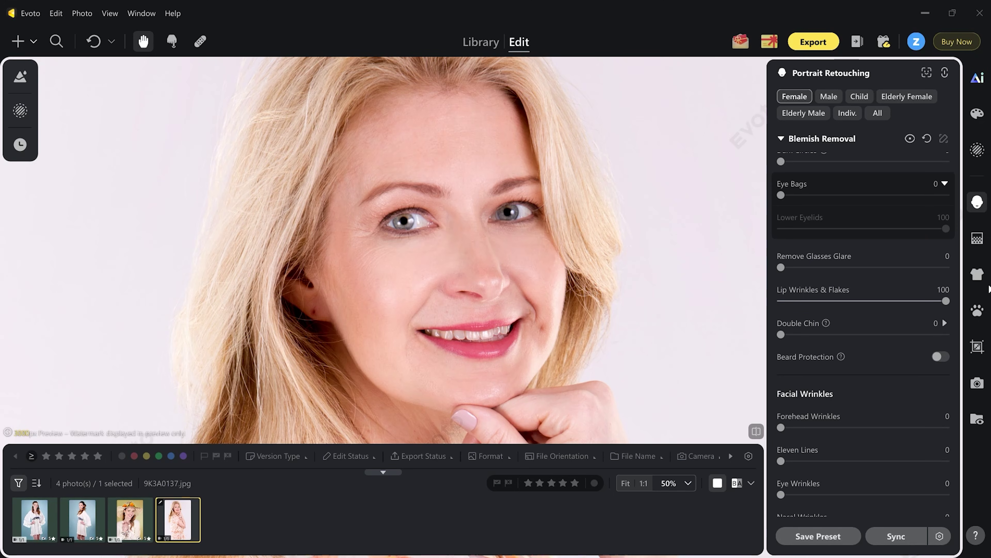
# Set forehead, eleven-line, eye, nasal, cheek, marionette and perioral wrinkle sliders to 100
pyautogui.scroll(-5, 867, 238)
pyautogui.moveTo(781, 208); pyautogui.dragTo(953, 208)
pyautogui.moveTo(781, 241); pyautogui.dragTo(953, 241)
pyautogui.moveTo(781, 275); pyautogui.dragTo(953, 275)
pyautogui.moveTo(781, 309); pyautogui.dragTo(987, 299)
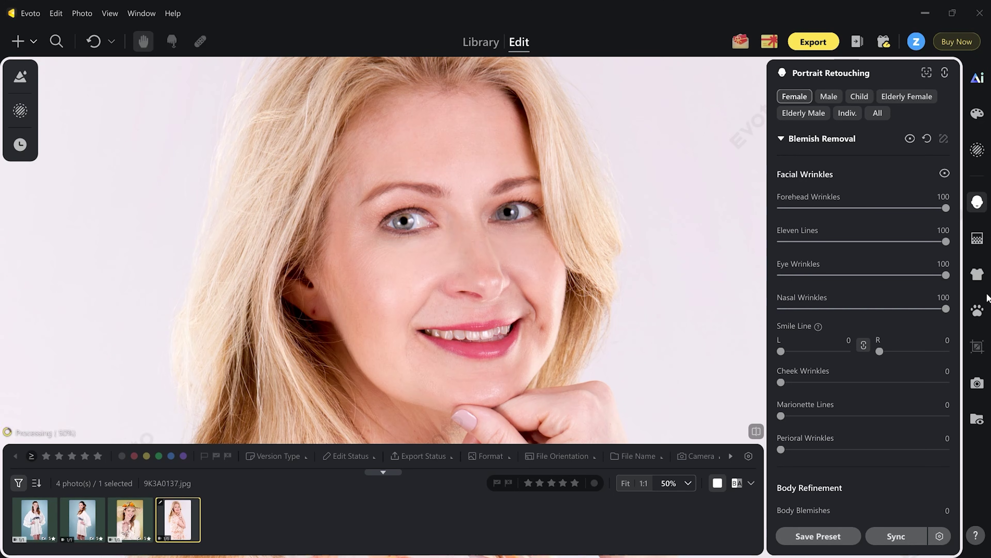
pyautogui.moveTo(781, 383); pyautogui.dragTo(952, 383)
pyautogui.moveTo(781, 416); pyautogui.dragTo(953, 416)
pyautogui.moveTo(781, 449); pyautogui.dragTo(952, 449)
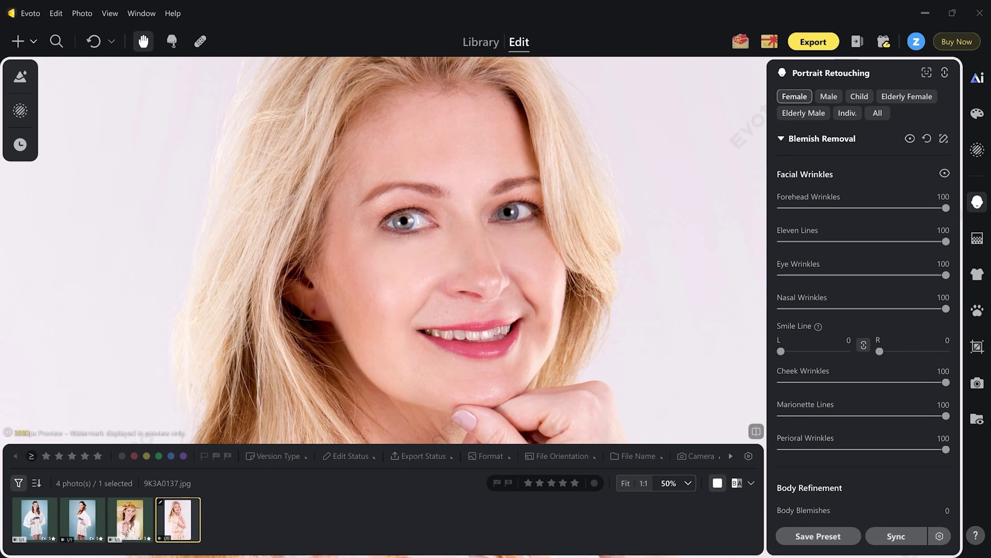
pyautogui.scroll(-5, 956, 242)
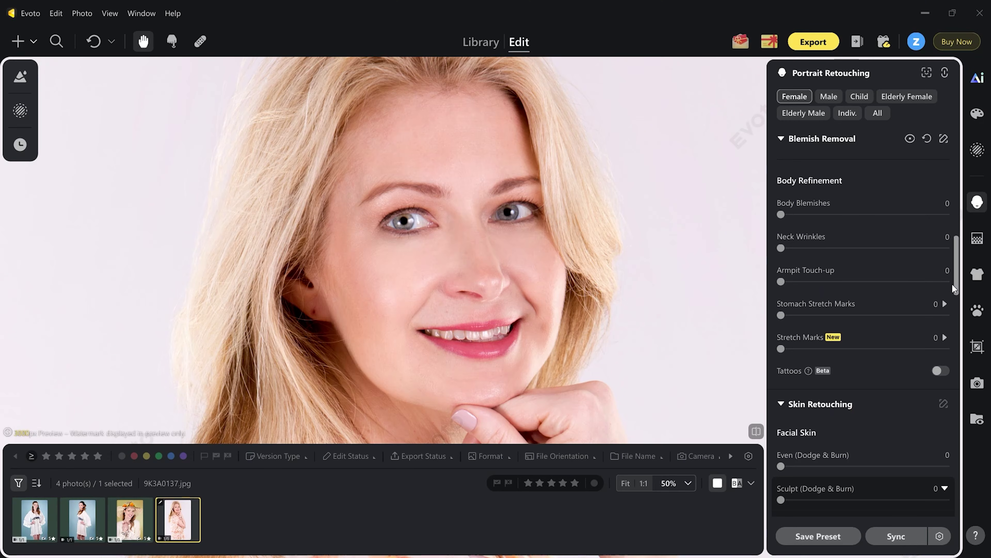
pyautogui.scroll(-5, 952, 288)
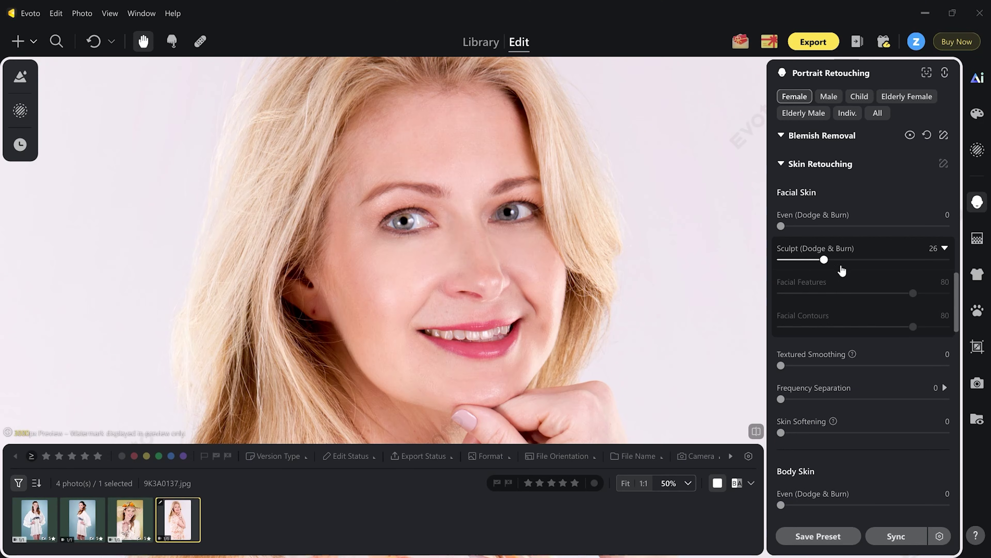
# Set Sculpt, Textured Smoothing and Skin Softening all to 100
pyautogui.moveTo(842, 270); pyautogui.dragTo(963, 259)
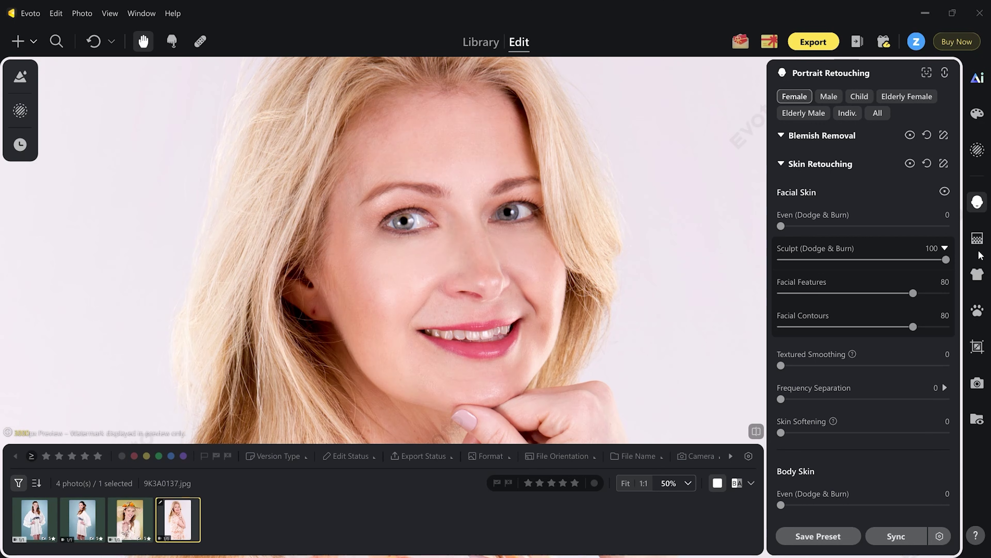
pyautogui.moveTo(844, 367); pyautogui.dragTo(976, 351)
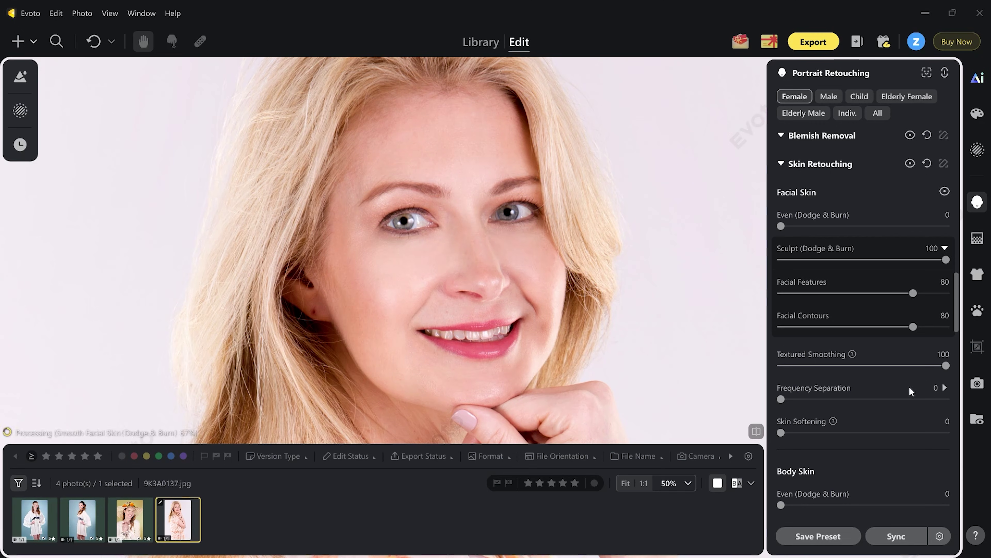
pyautogui.moveTo(781, 432); pyautogui.dragTo(960, 436)
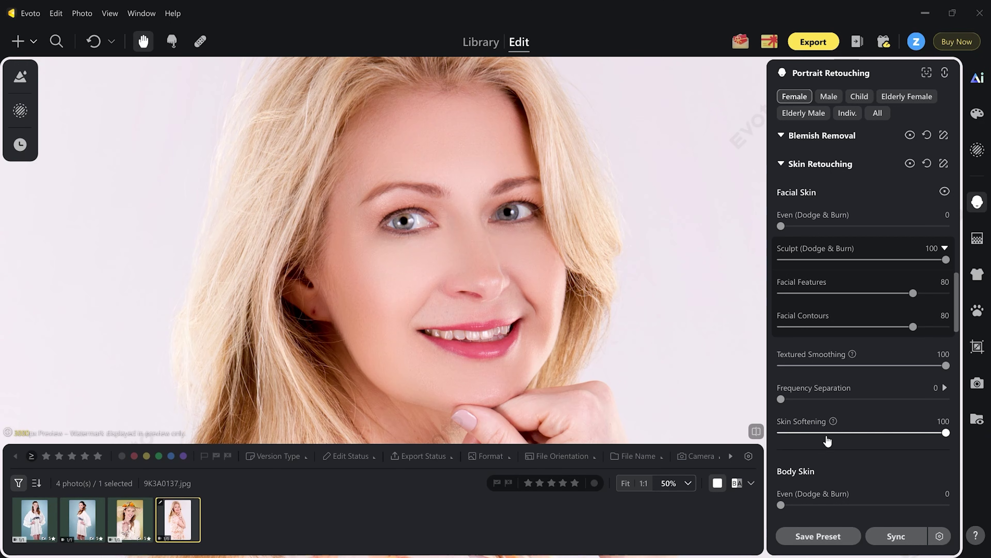
# In Facial Reshape, slim the face, temples and cheekbones, set Jaw to -38 and Chin Length to -6
pyautogui.scroll(-10, 836, 435)
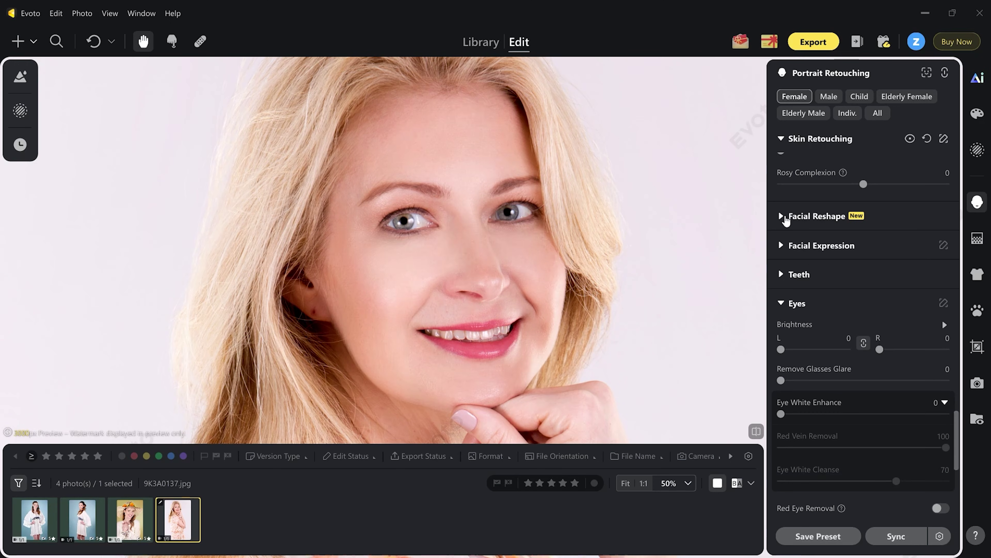
pyautogui.click(783, 216)
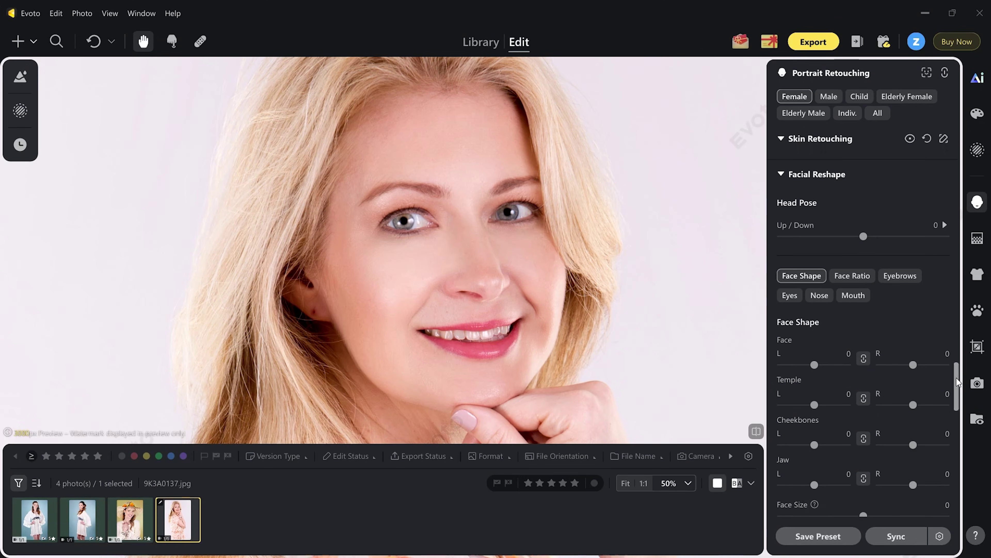
pyautogui.scroll(-1, 957, 382)
pyautogui.moveTo(863, 231)
pyautogui.mouseDown()
pyautogui.moveTo(881, 231)
pyautogui.moveTo(869, 234)
pyautogui.mouseUp()
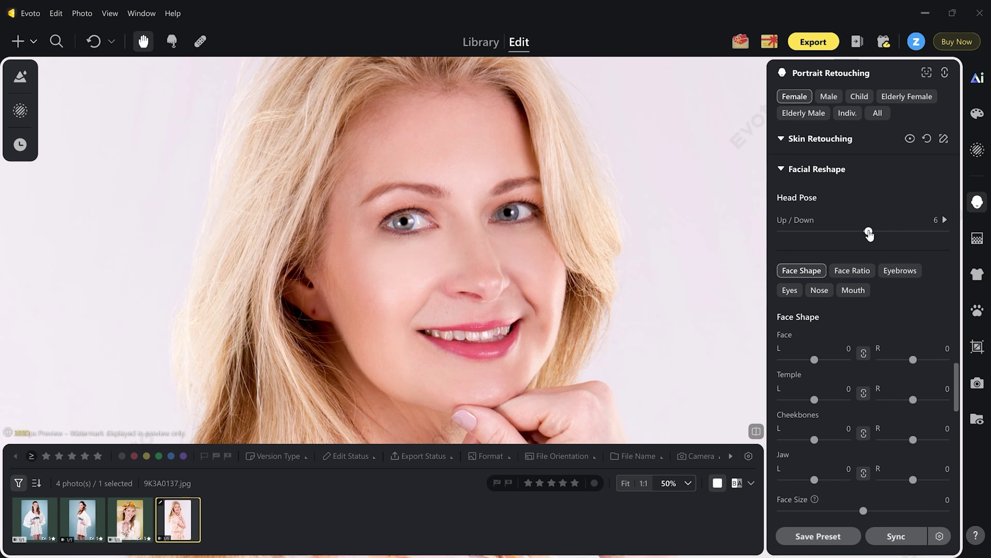
pyautogui.click(944, 220)
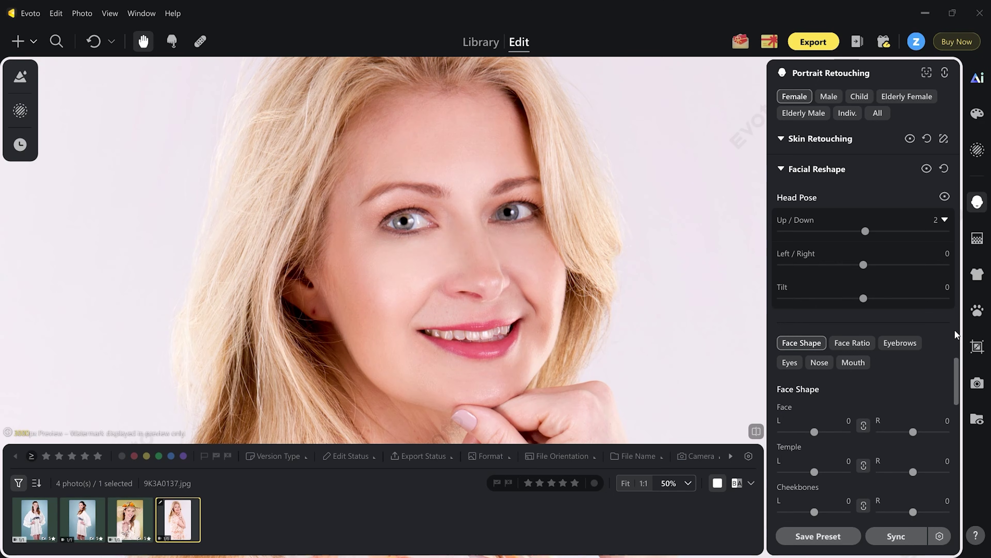
pyautogui.scroll(-5, 954, 367)
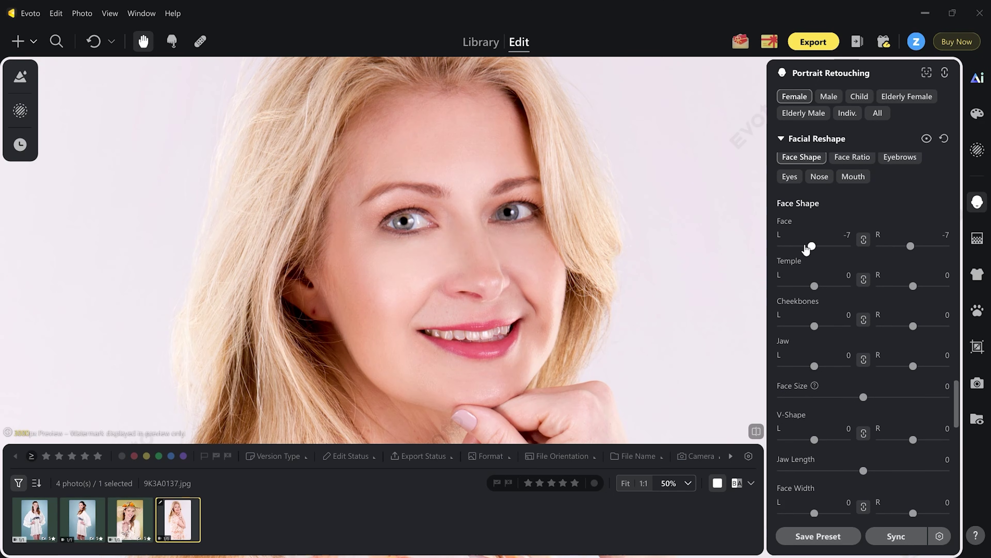
pyautogui.moveTo(807, 249); pyautogui.dragTo(807, 250)
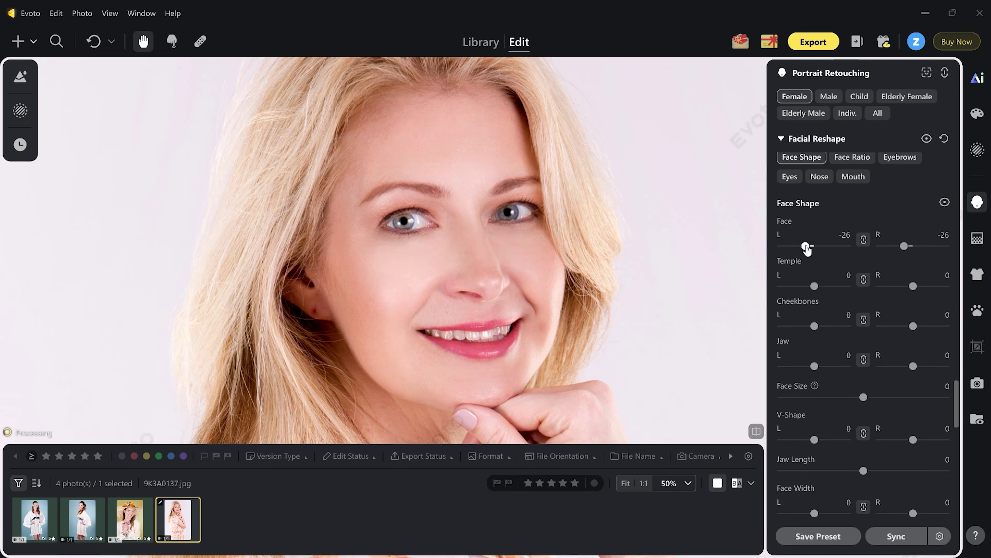
pyautogui.moveTo(815, 286); pyautogui.dragTo(810, 286)
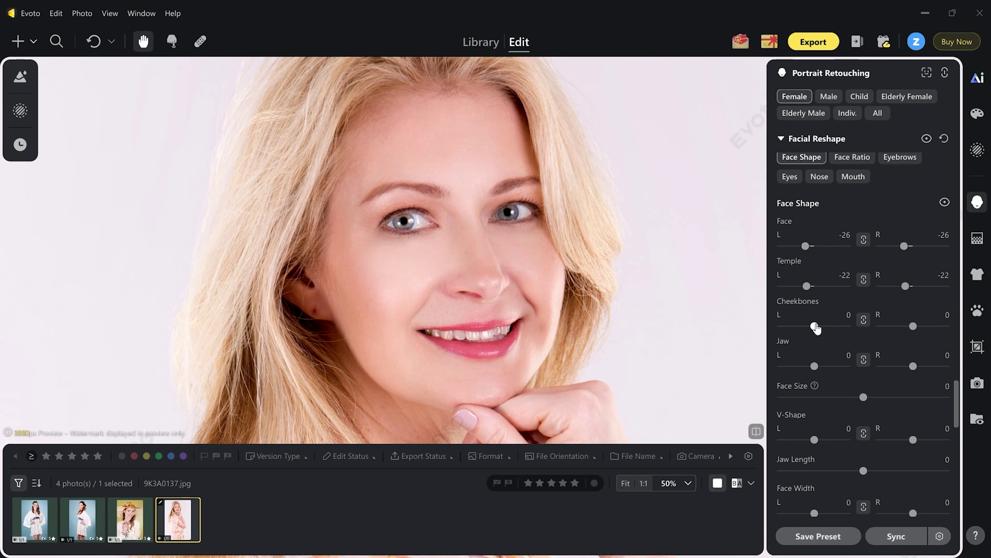
pyautogui.moveTo(808, 326)
pyautogui.mouseDown()
pyautogui.moveTo(792, 326)
pyautogui.moveTo(805, 326)
pyautogui.mouseUp()
pyautogui.moveTo(814, 366); pyautogui.dragTo(794, 366)
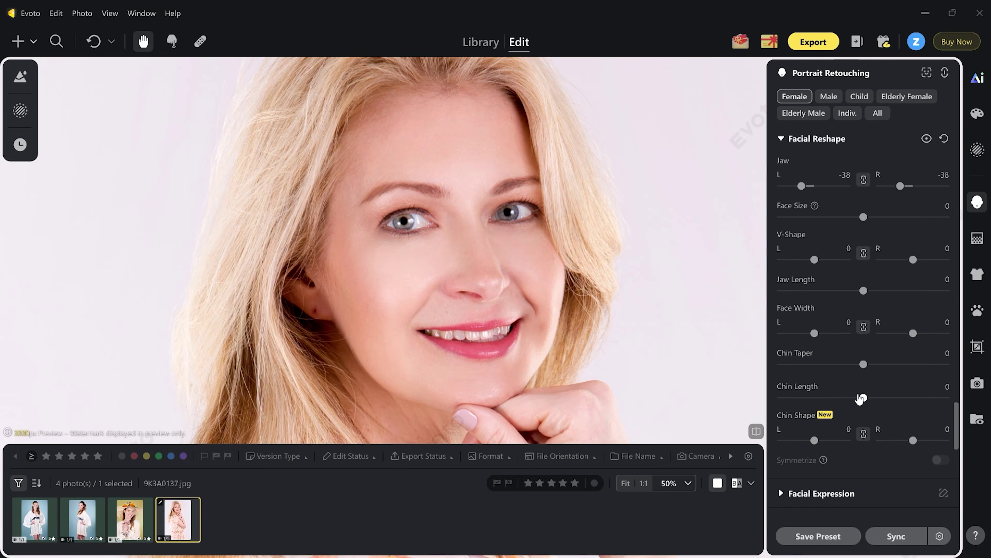
pyautogui.moveTo(861, 398); pyautogui.dragTo(842, 399)
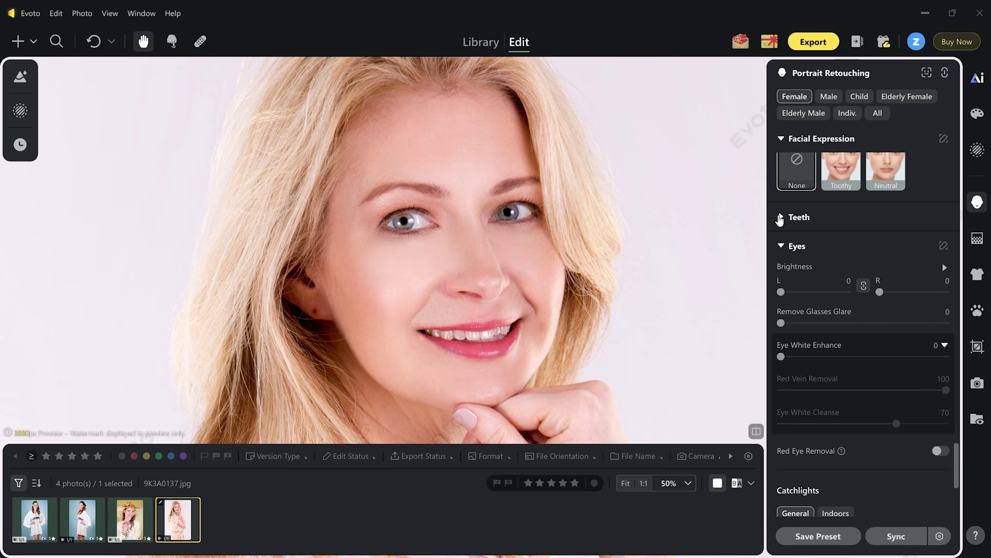
# Set Teeth Flaws Removal to 100 and toggle the preview to compare before and after
pyautogui.click(781, 217)
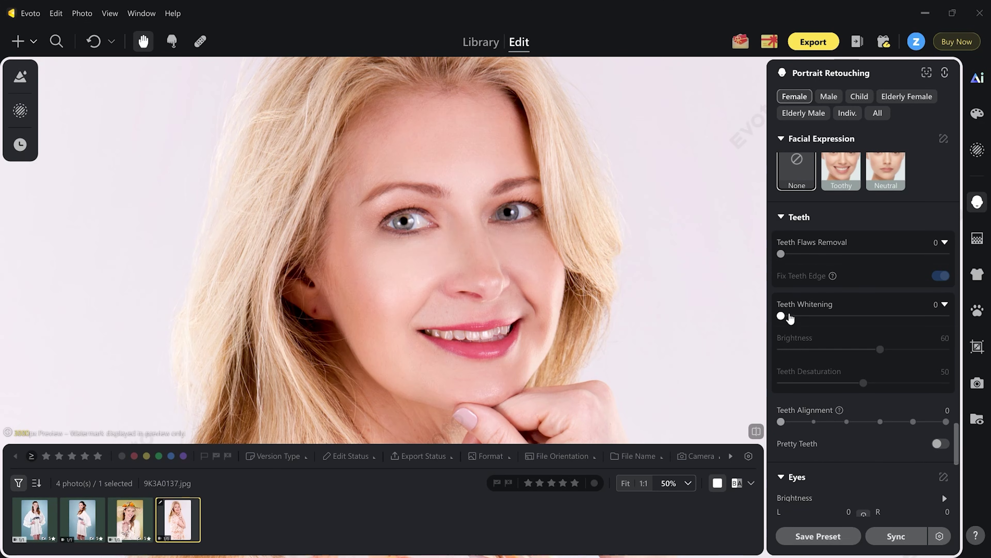
pyautogui.moveTo(781, 254); pyautogui.dragTo(947, 254)
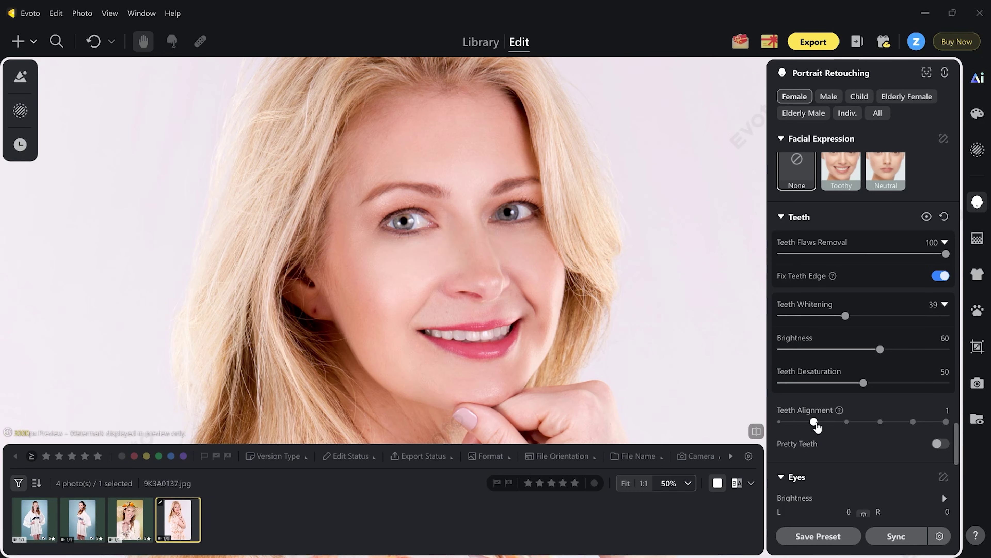
pyautogui.click(927, 217)
pyautogui.click(927, 217)
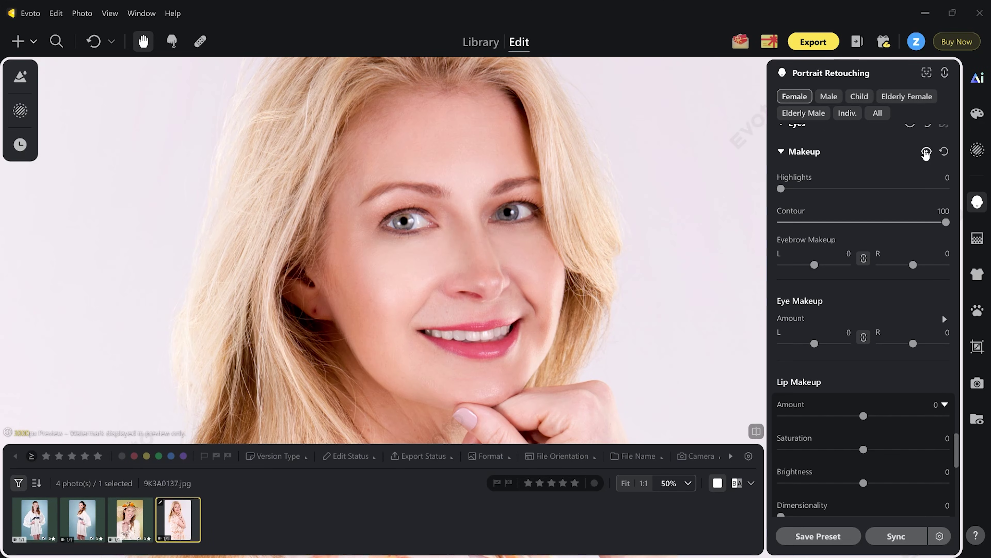
# Toggle the makeup visibility on and off to compare the portrait
pyautogui.click(927, 153)
pyautogui.click(926, 153)
pyautogui.click(927, 153)
pyautogui.click(927, 152)
# Try Youthful, Elegant and Freckles makeup suites, then apply Light at Amount 32
pyautogui.moveTo(956, 454); pyautogui.dragTo(953, 477)
pyautogui.scroll(-4, 951, 476)
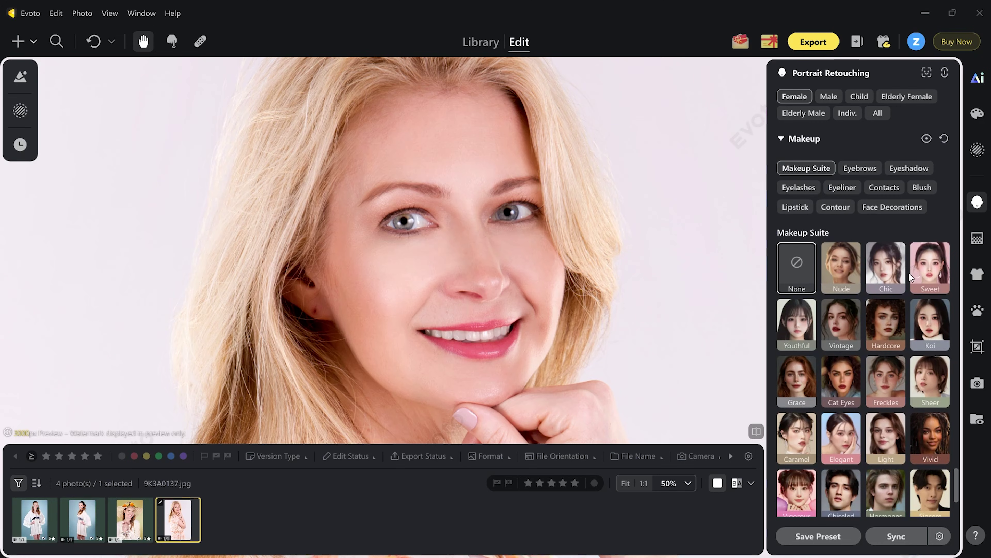
pyautogui.click(798, 335)
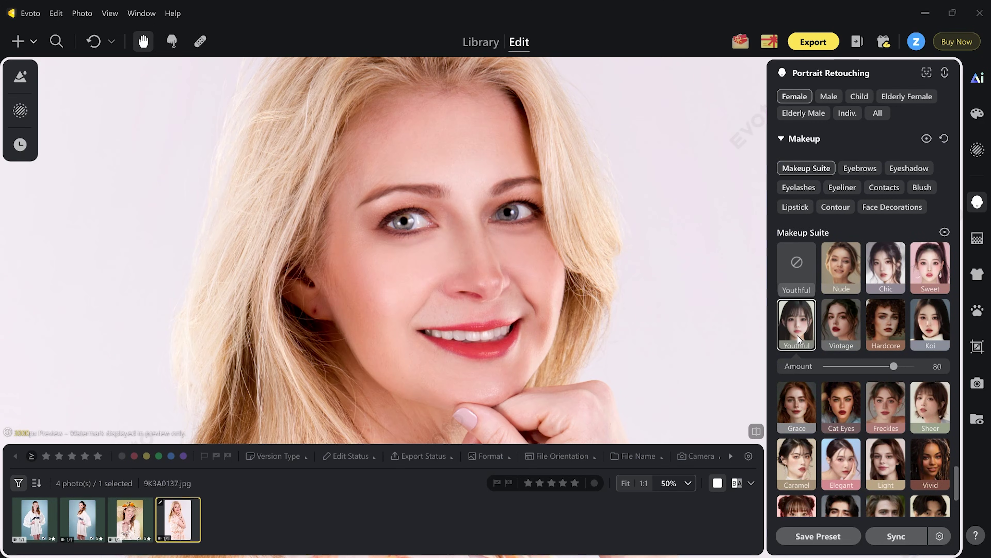
pyautogui.click(853, 473)
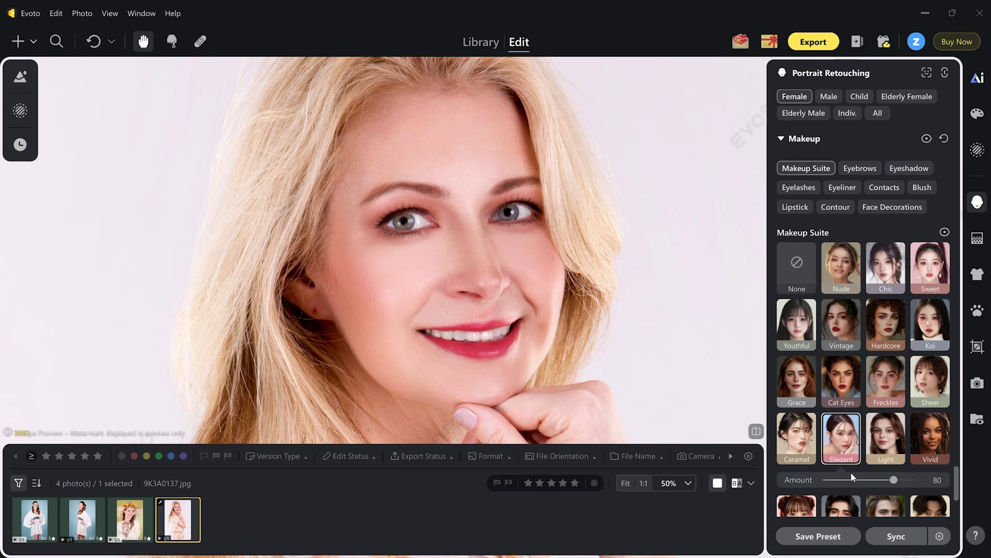
pyautogui.click(886, 377)
pyautogui.click(892, 464)
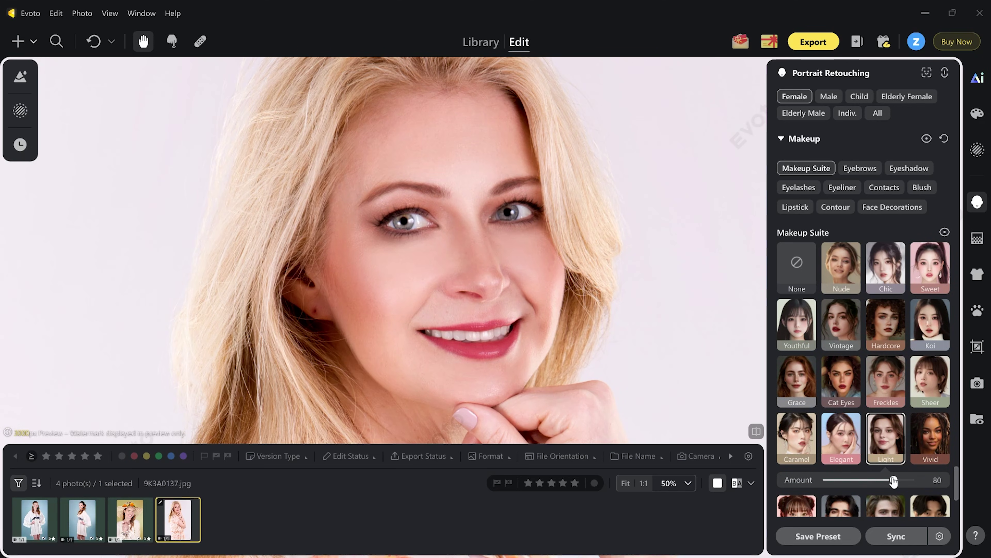
pyautogui.moveTo(884, 482); pyautogui.dragTo(860, 482)
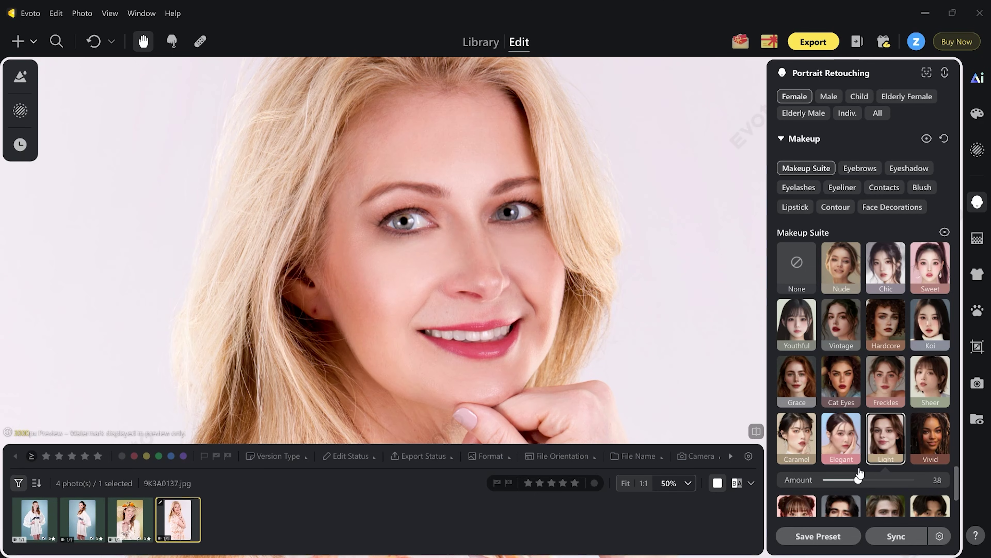
# Apply eyeliner style 05, recolour the model's hair brown and slim her waist
pyautogui.click(842, 187)
pyautogui.click(843, 332)
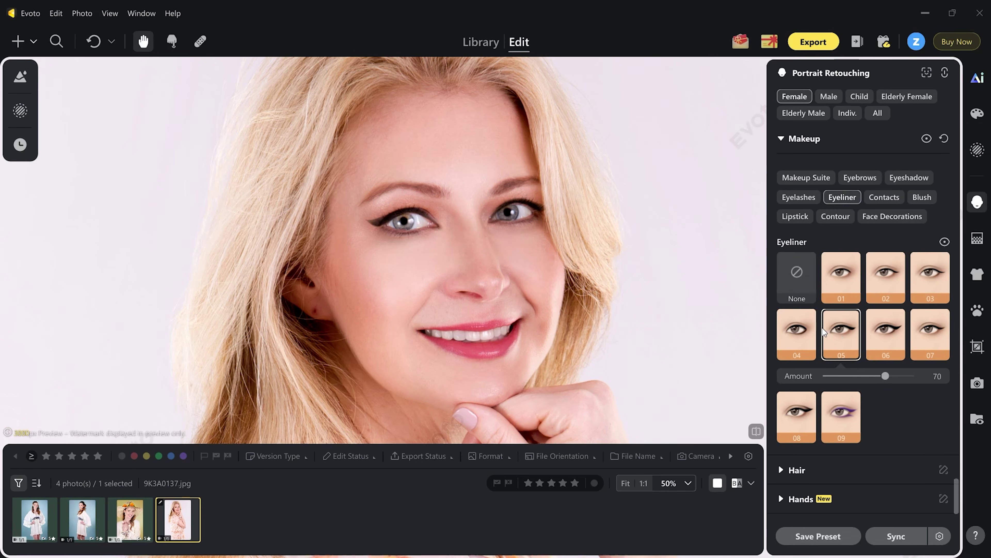
pyautogui.click(947, 449)
pyautogui.scroll(-5, 946, 485)
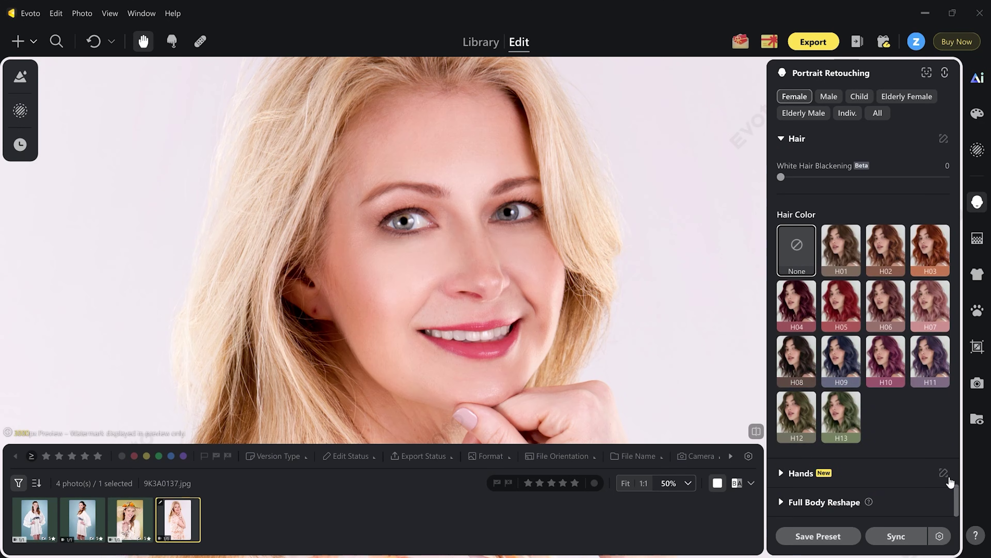
pyautogui.click(833, 256)
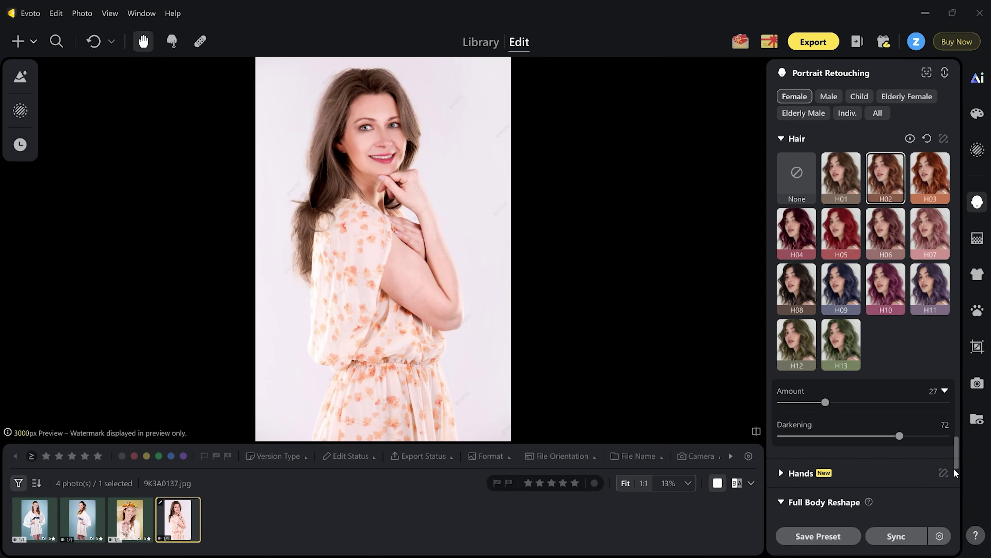
pyautogui.scroll(-15, 956, 459)
pyautogui.moveTo(781, 321); pyautogui.dragTo(806, 321)
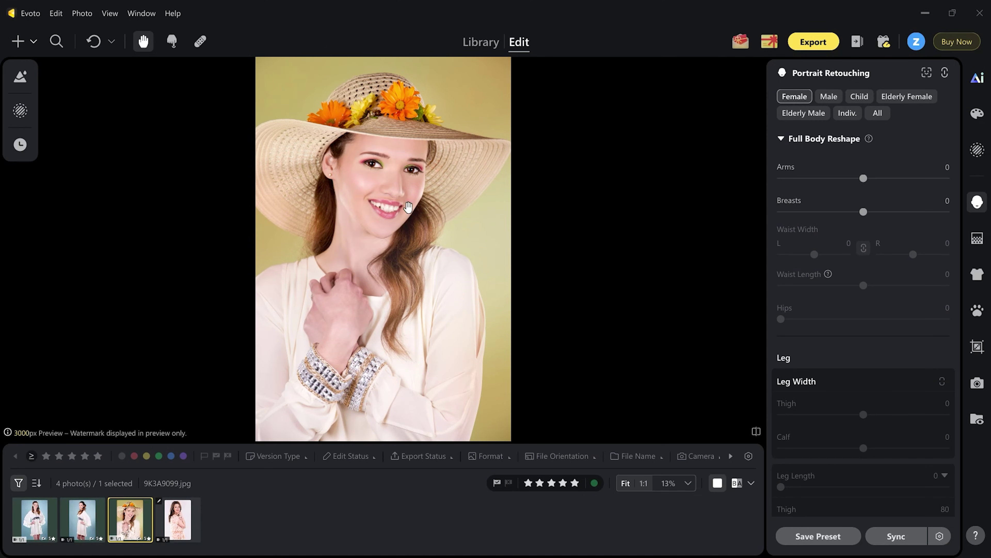
# Zoom the sun-hat photo to 50% and pan the model's face into view
pyautogui.click(682, 492)
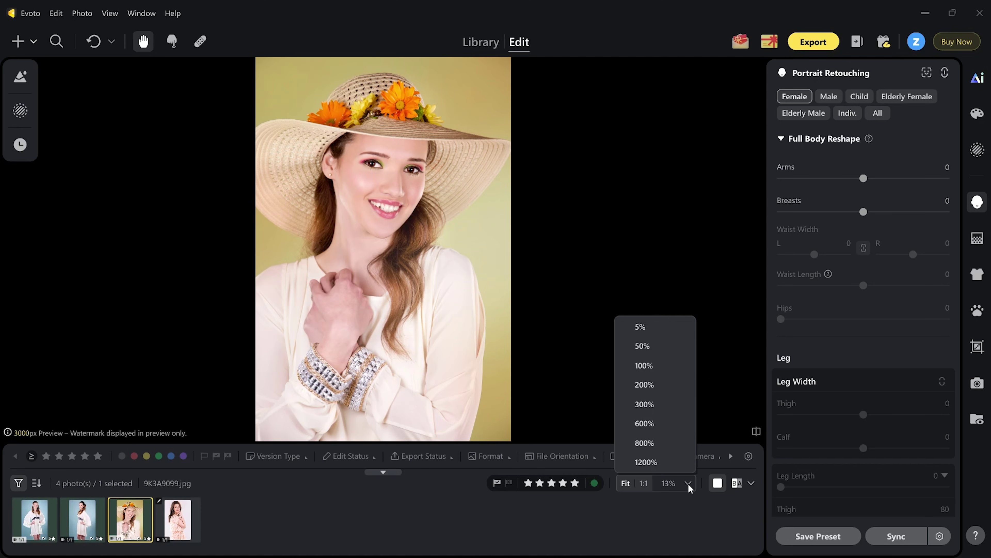
pyautogui.click(649, 349)
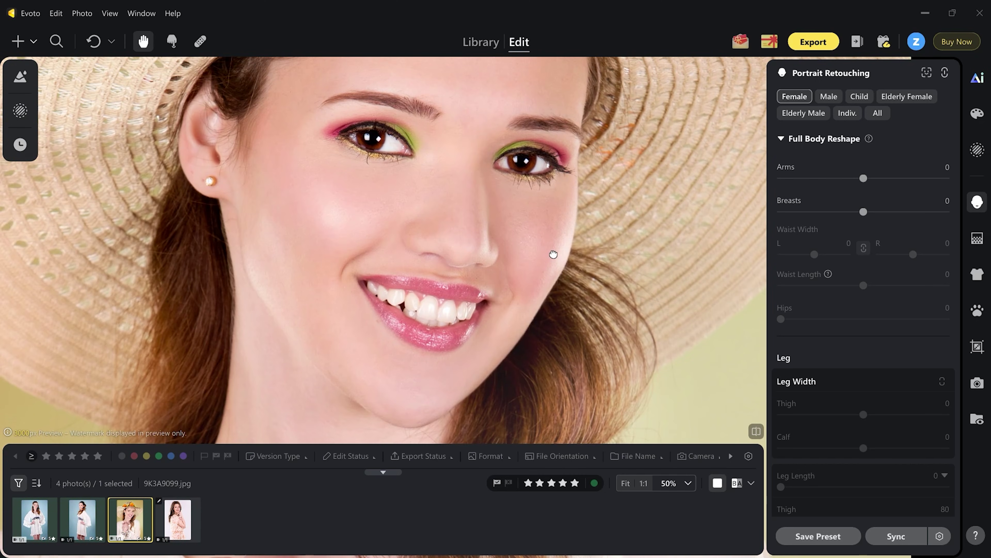
pyautogui.moveTo(554, 254); pyautogui.dragTo(549, 276)
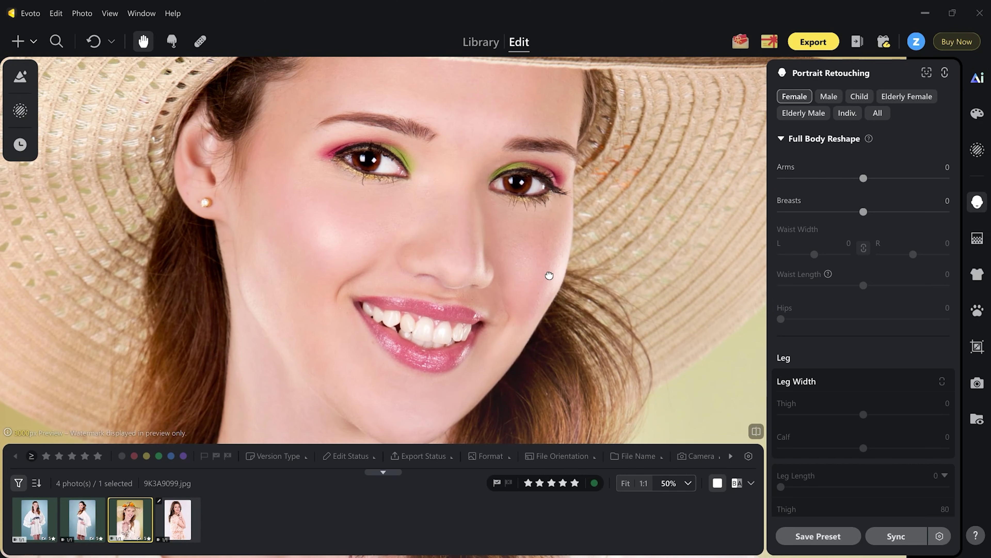
# Try the Sweet and Chic makeup suites, then settle on Vintage at amount 80
pyautogui.scroll(10, 863, 289)
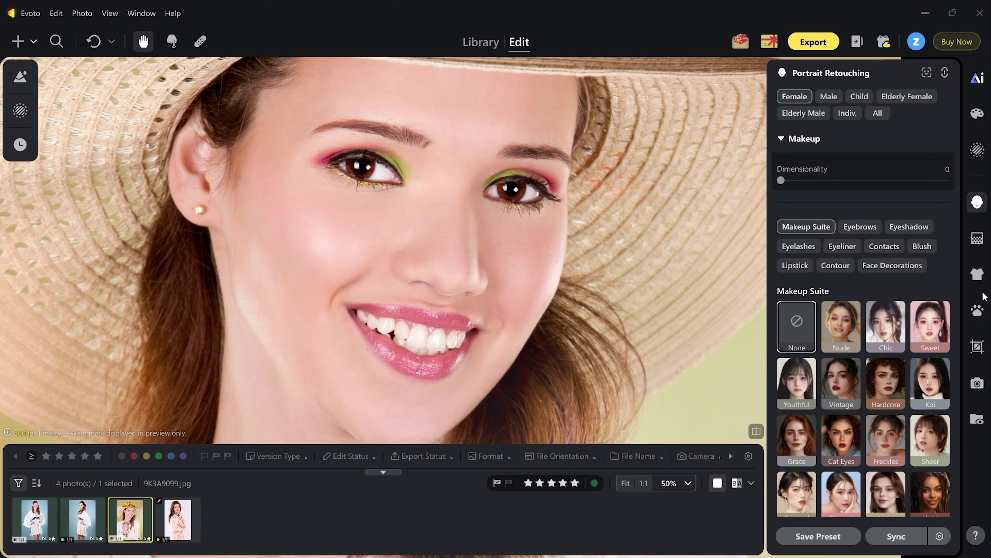
pyautogui.click(927, 326)
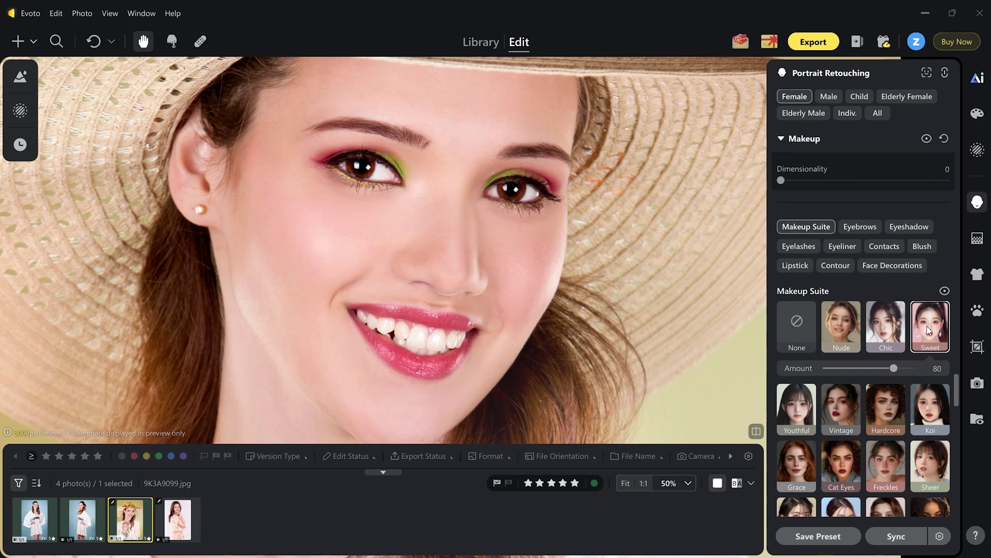
pyautogui.click(890, 321)
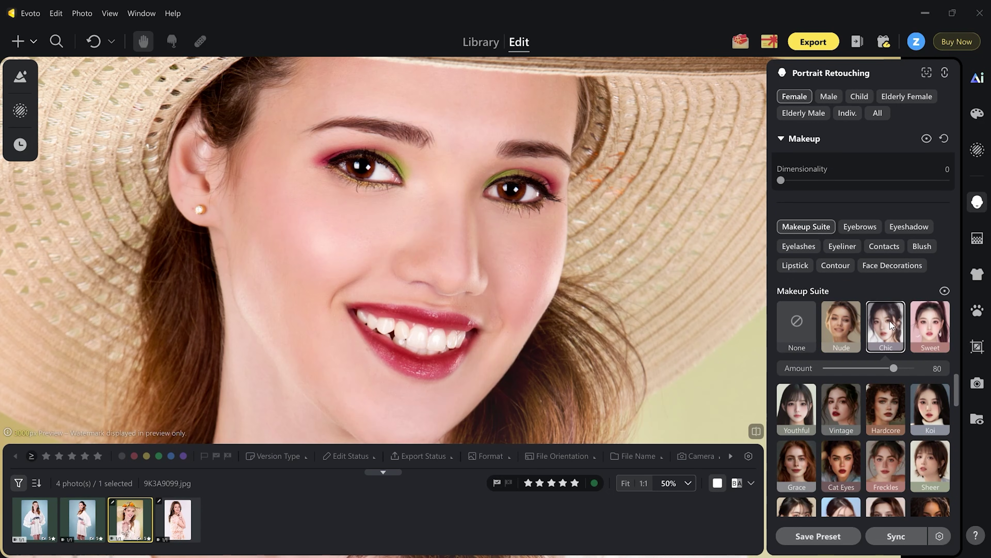
pyautogui.click(839, 408)
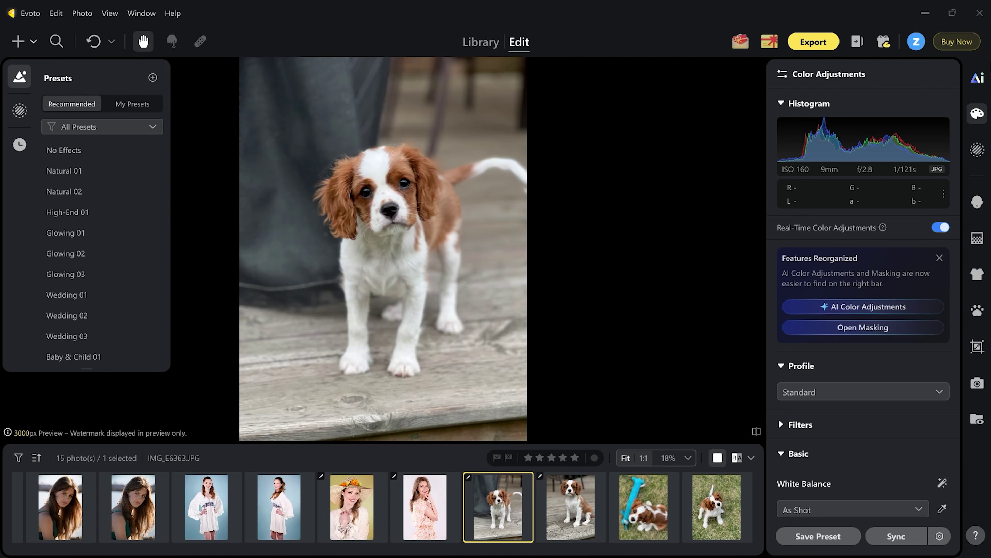
# Go to sitting-puppy photo IMG_E6369.JPG and add a mask covering all pets' entire bodies
pyautogui.press('Right')
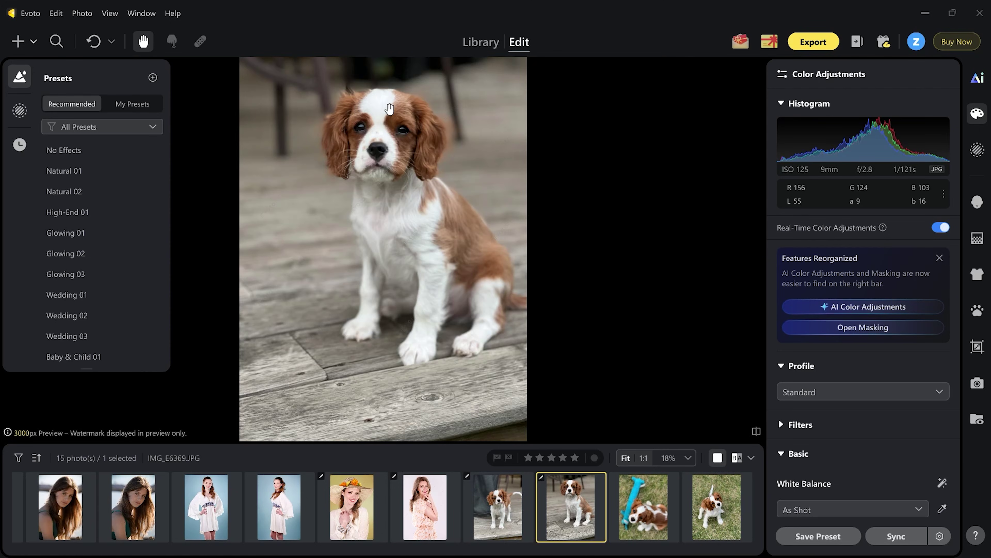
pyautogui.click(863, 327)
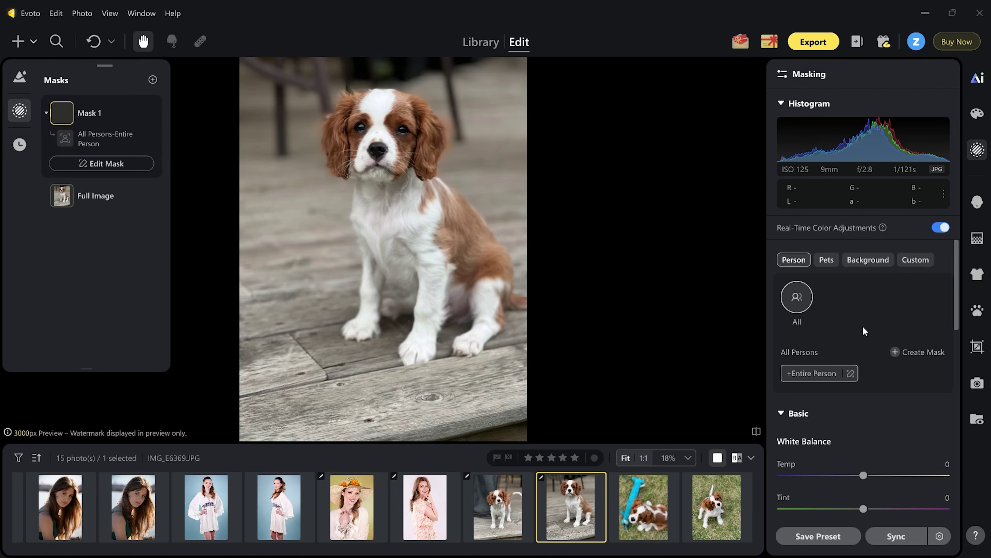
pyautogui.click(827, 261)
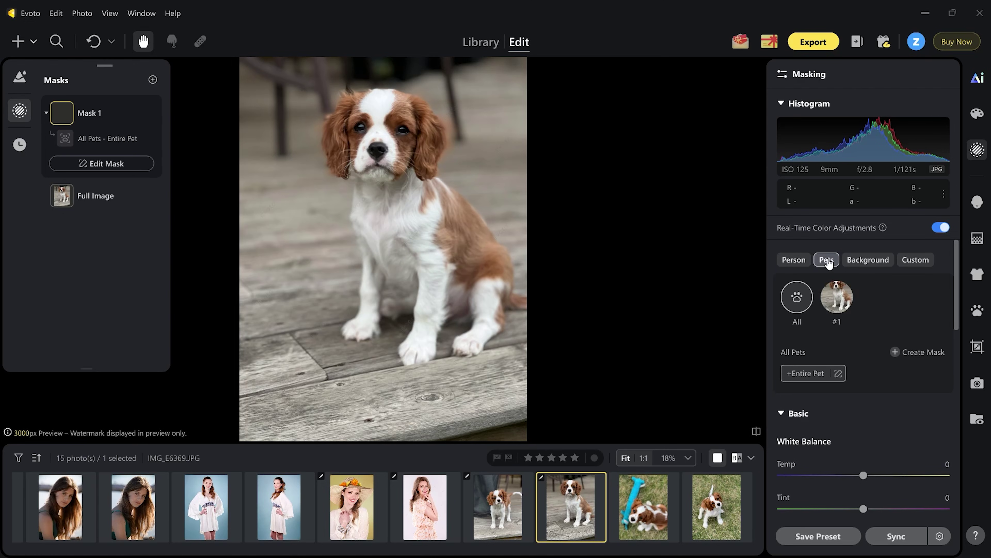
# In Pet Retouching, brighten the puppy's eyes and apply General catchlight style 01
pyautogui.click(977, 312)
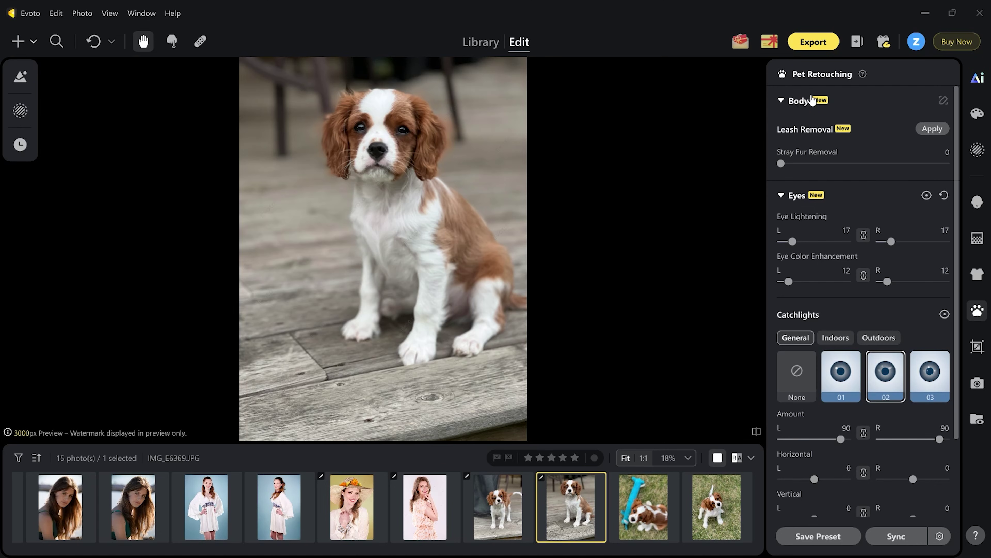
pyautogui.click(780, 101)
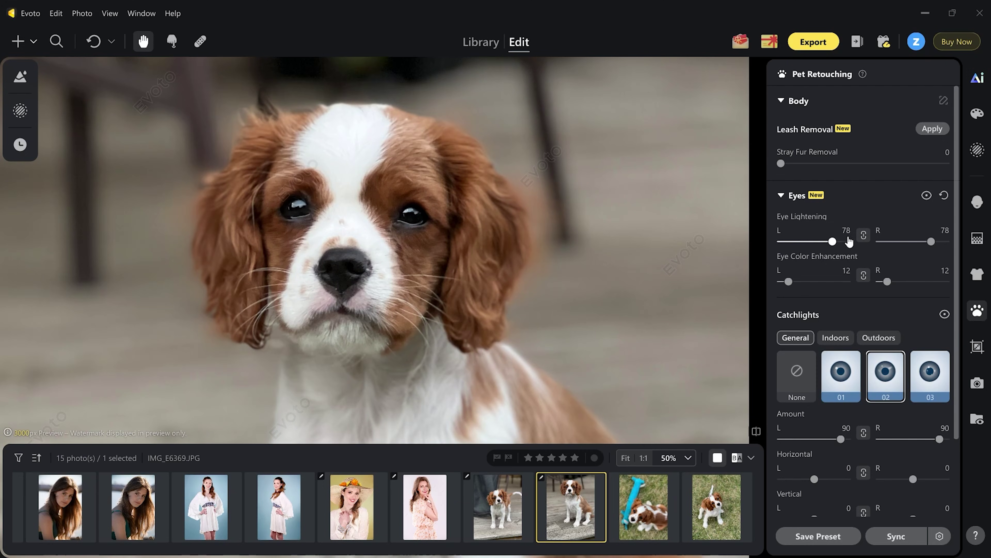
pyautogui.moveTo(850, 241); pyautogui.dragTo(872, 239)
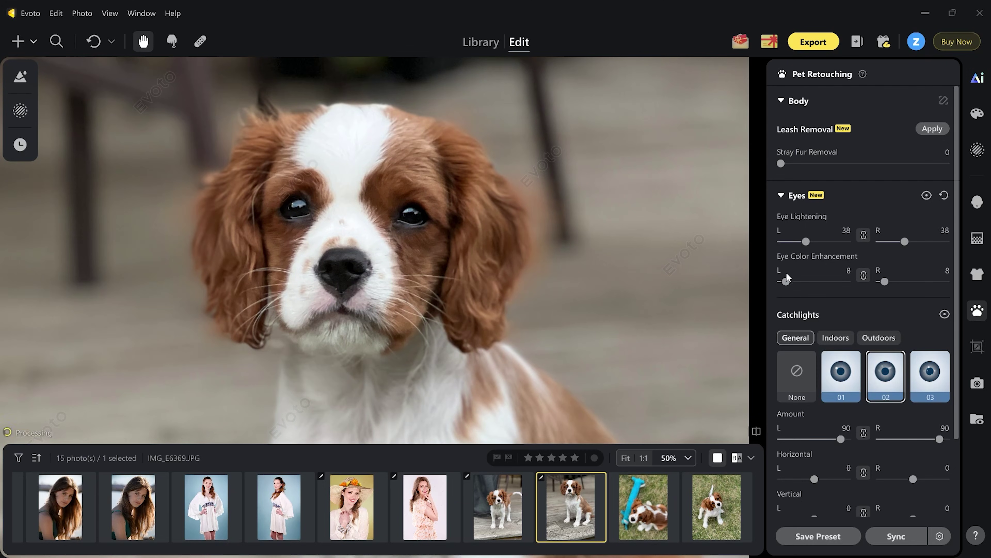
pyautogui.scroll(-2, 812, 281)
pyautogui.click(831, 285)
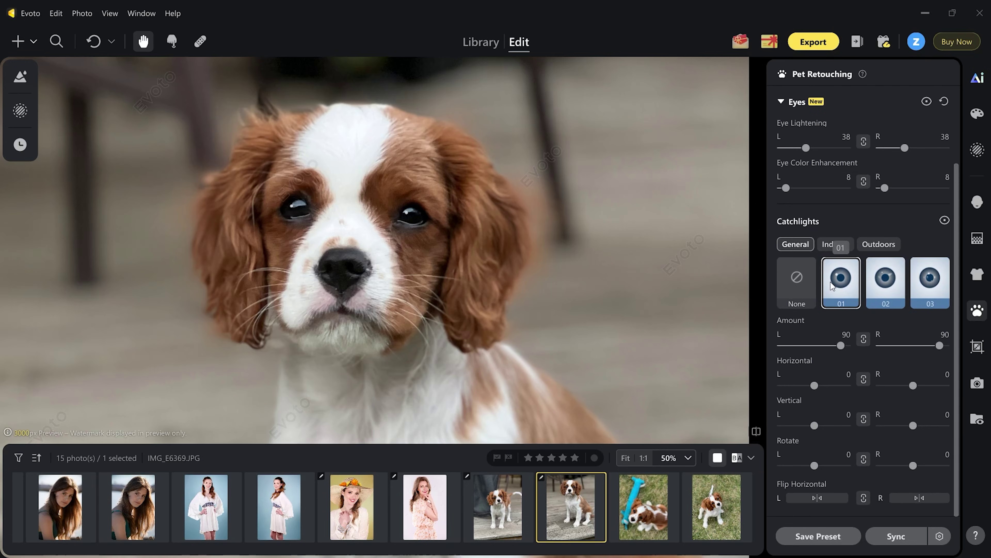
pyautogui.scroll(2, 815, 185)
pyautogui.click(815, 186)
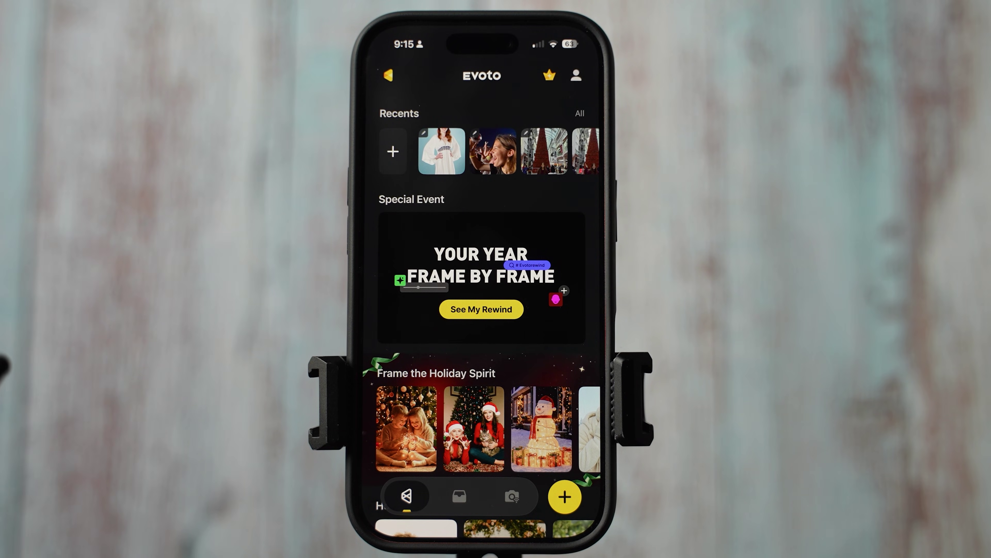
# Browse the mobile home screen and open the first Recents photo, the woman in white
pyautogui.scroll(-5, 405, 324)
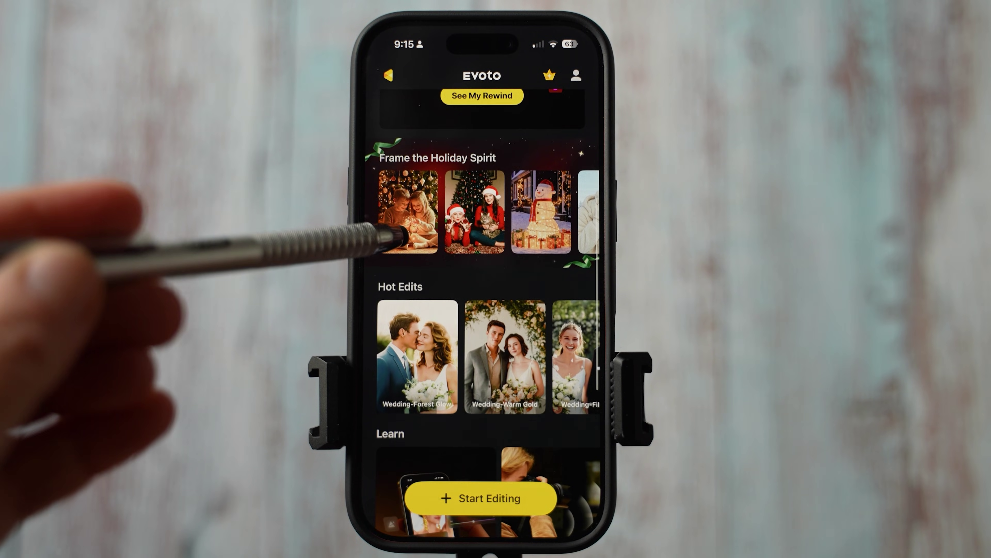
pyautogui.scroll(-3, 389, 390)
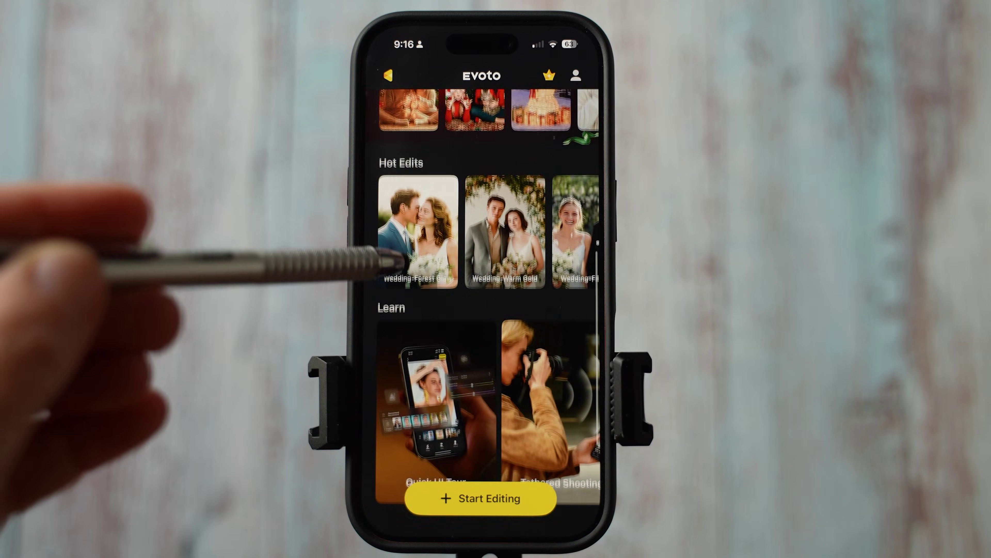
pyautogui.scroll(10, 394, 261)
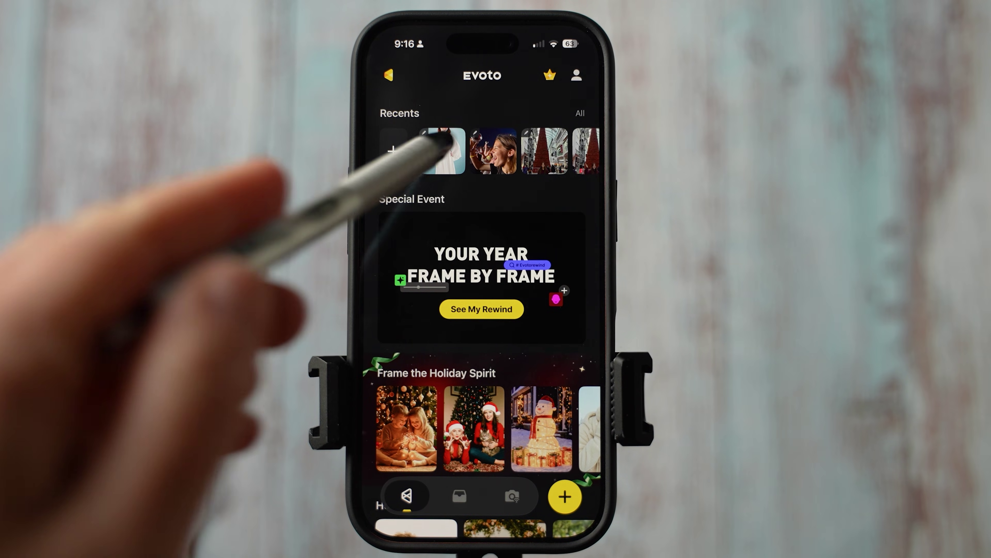
pyautogui.click(445, 150)
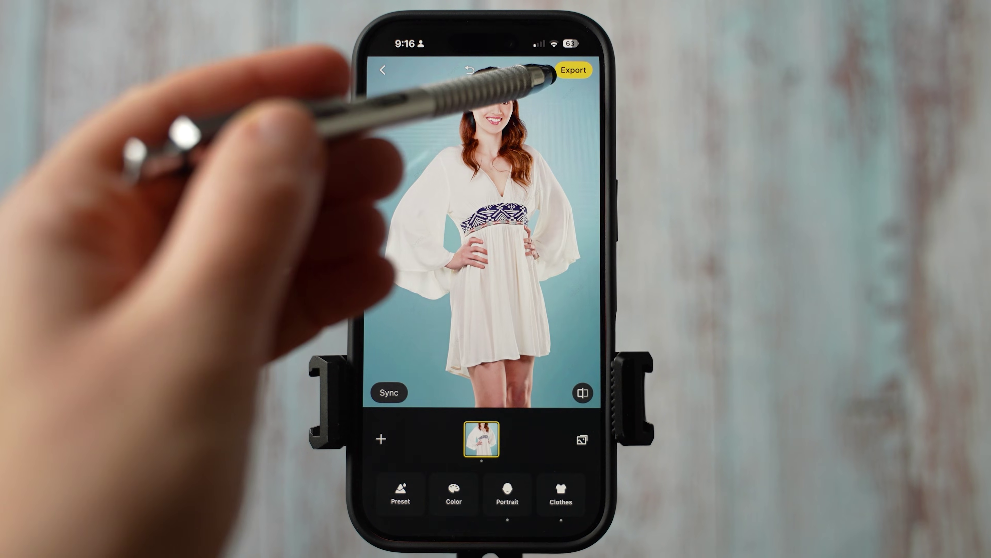
pyautogui.click(539, 69)
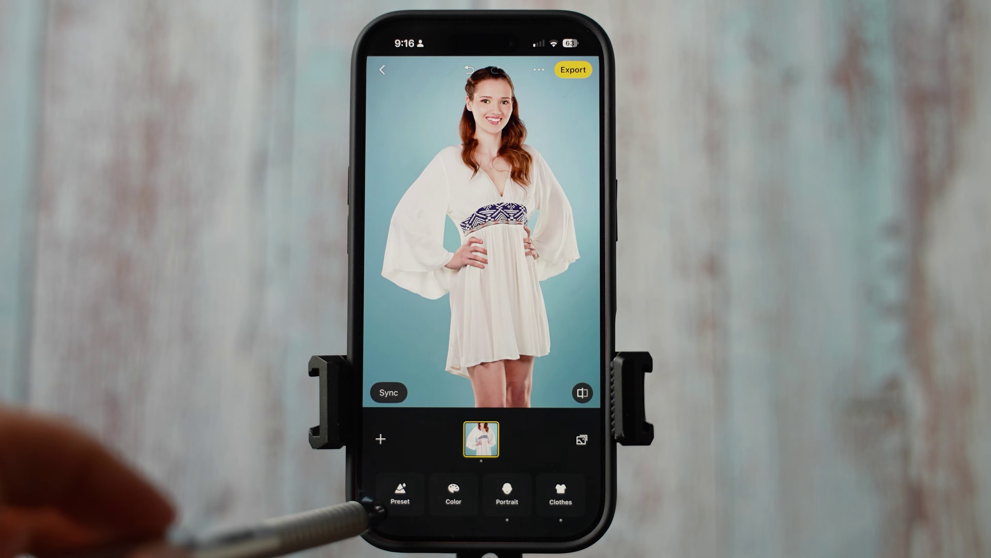
# Apply the Glowing 01 preset, then try filter P02 and use P03 at amount 80
pyautogui.click(401, 494)
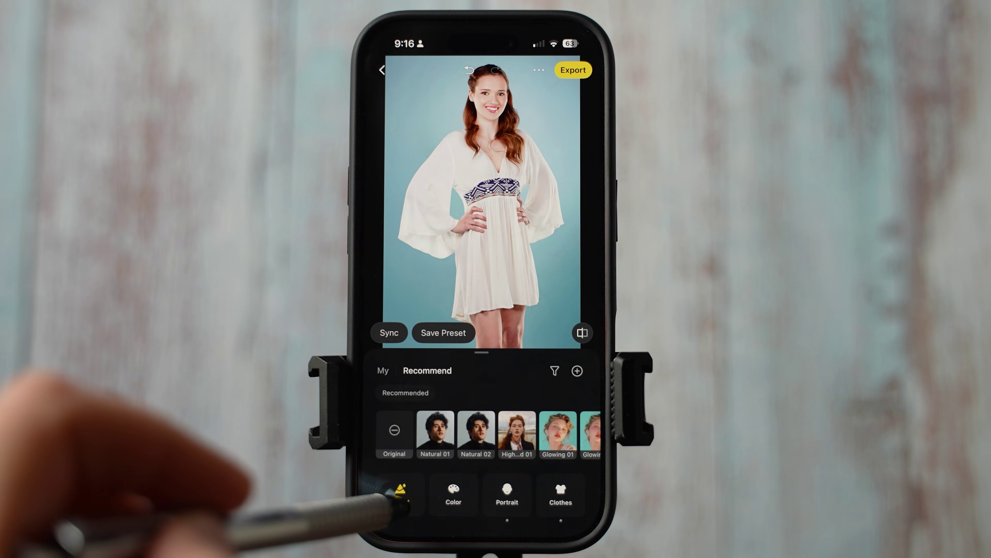
pyautogui.click(556, 434)
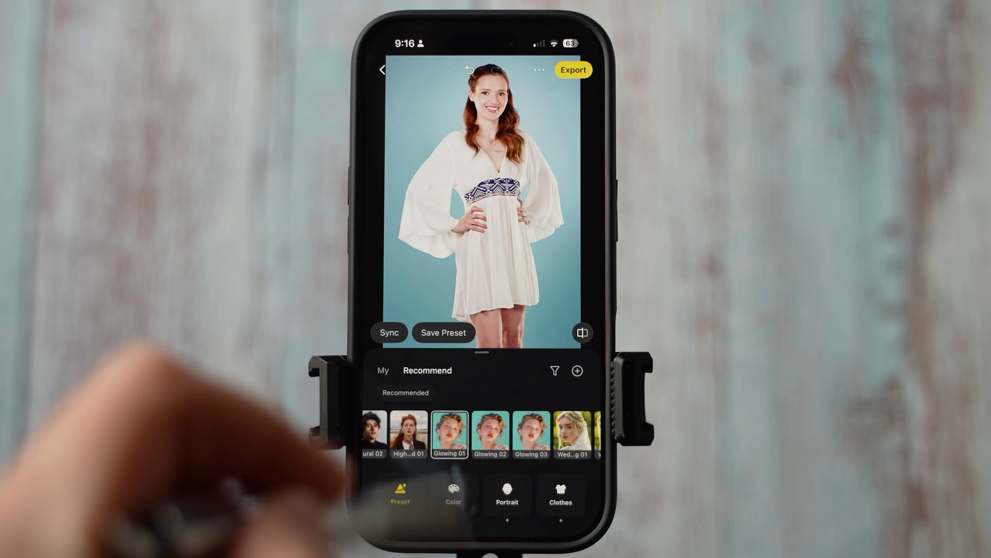
pyautogui.click(454, 494)
pyautogui.click(468, 492)
pyautogui.click(436, 408)
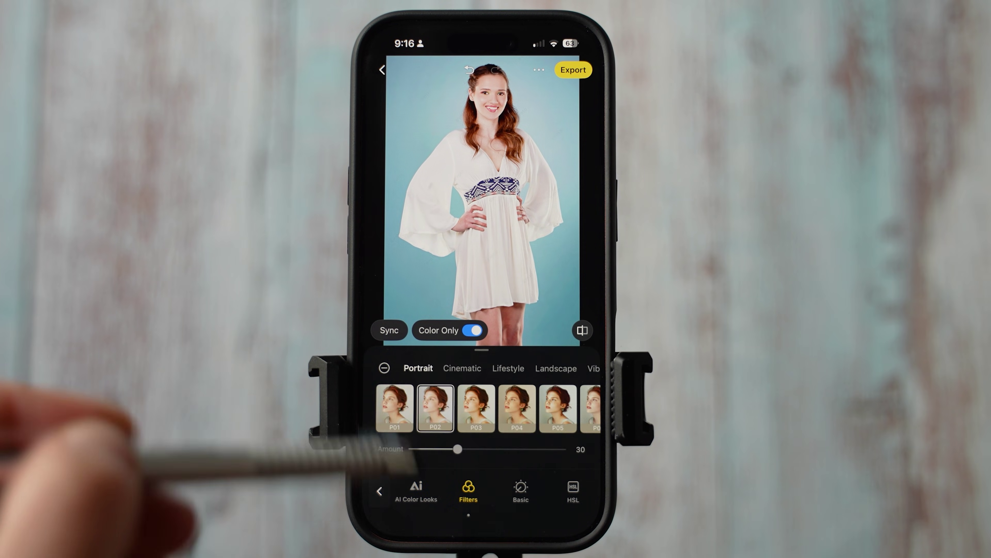
pyautogui.click(476, 409)
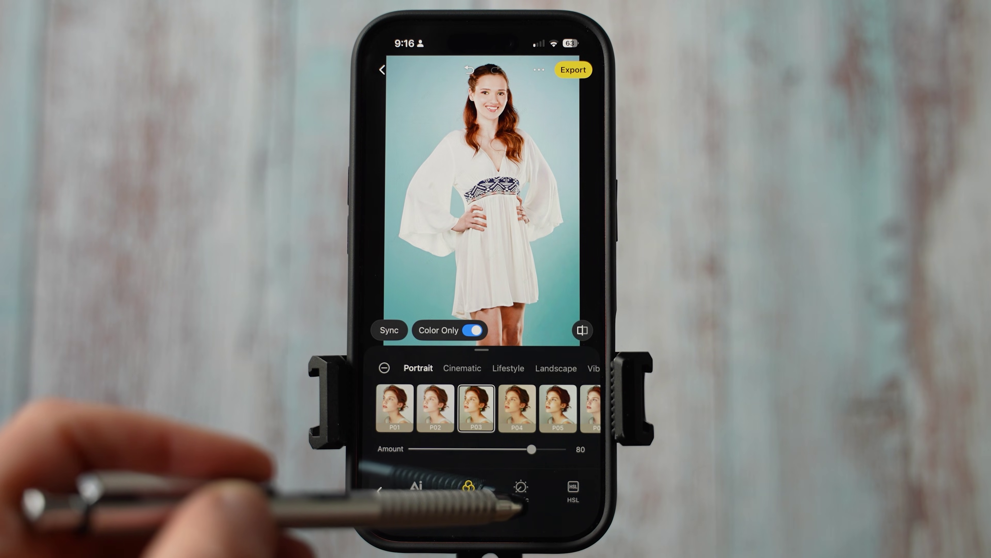
# Review Basic White Balance, Tone and Presence settings, then the aqua range in HSL
pyautogui.click(521, 500)
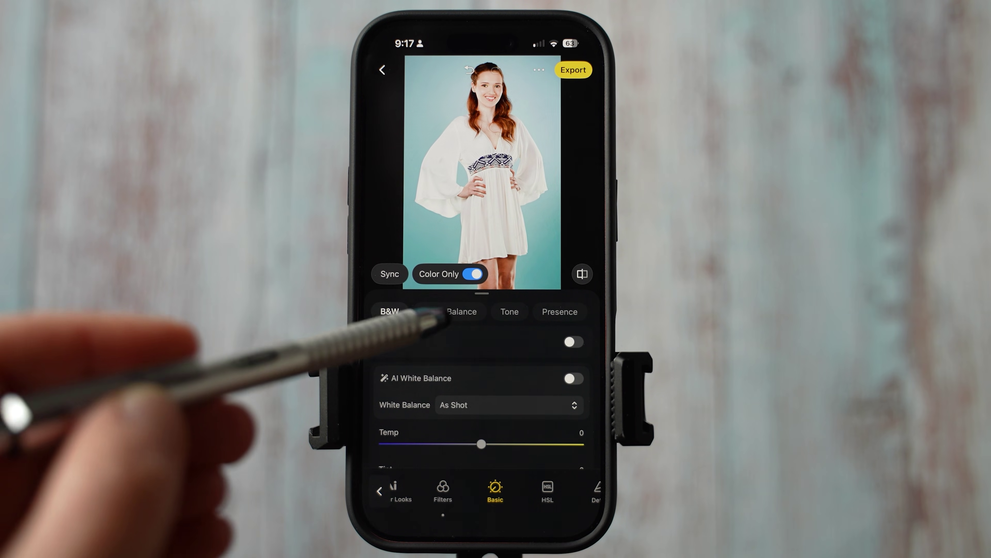
pyautogui.click(450, 312)
pyautogui.click(510, 311)
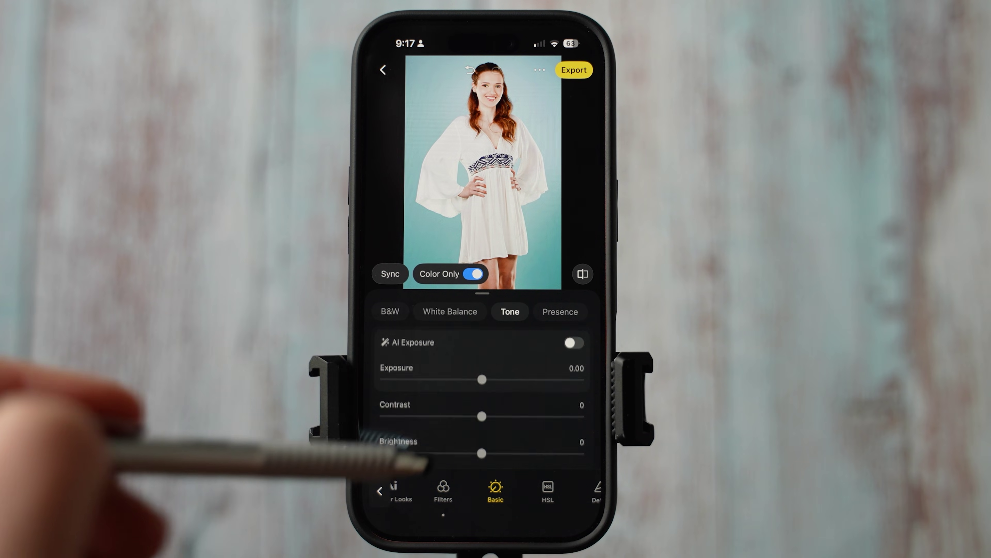
pyautogui.click(560, 311)
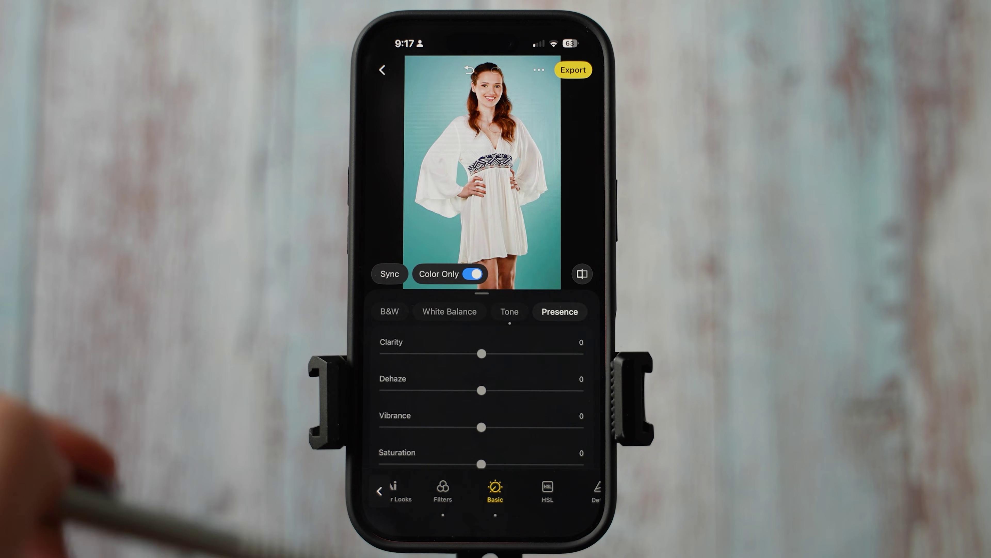
pyautogui.click(547, 490)
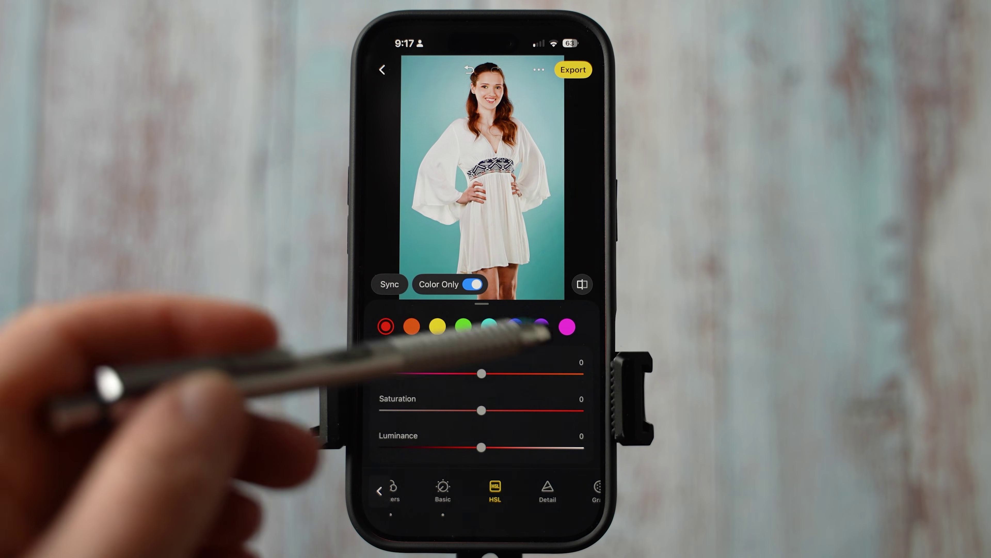
pyautogui.click(489, 327)
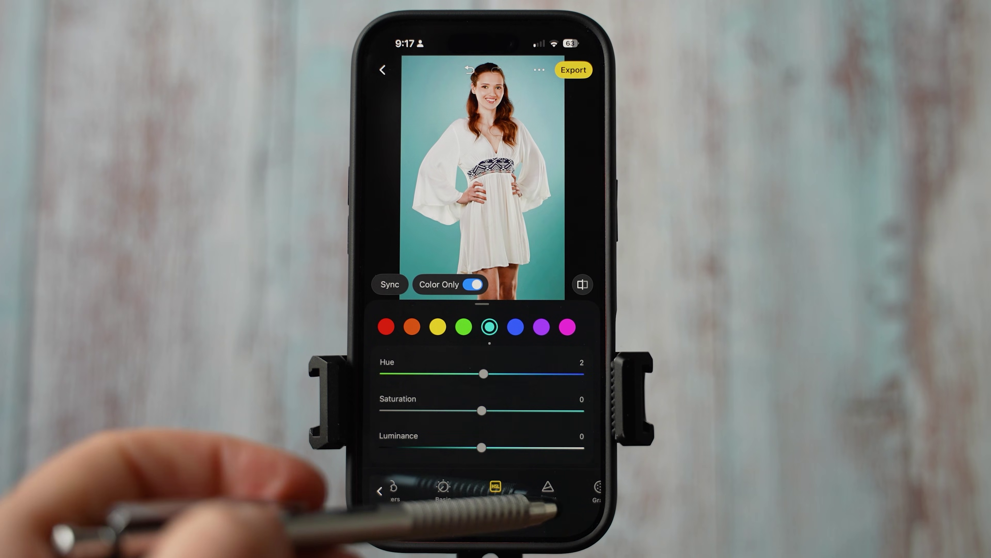
# Review Detail, Grain, Transform Correction and Color Calibration, ending in the Curves editor
pyautogui.click(550, 492)
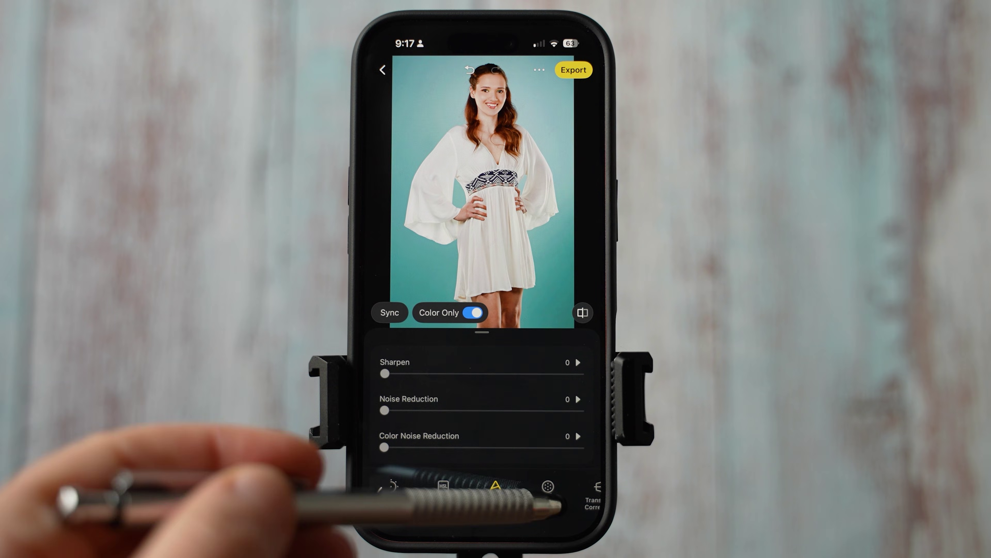
pyautogui.click(549, 491)
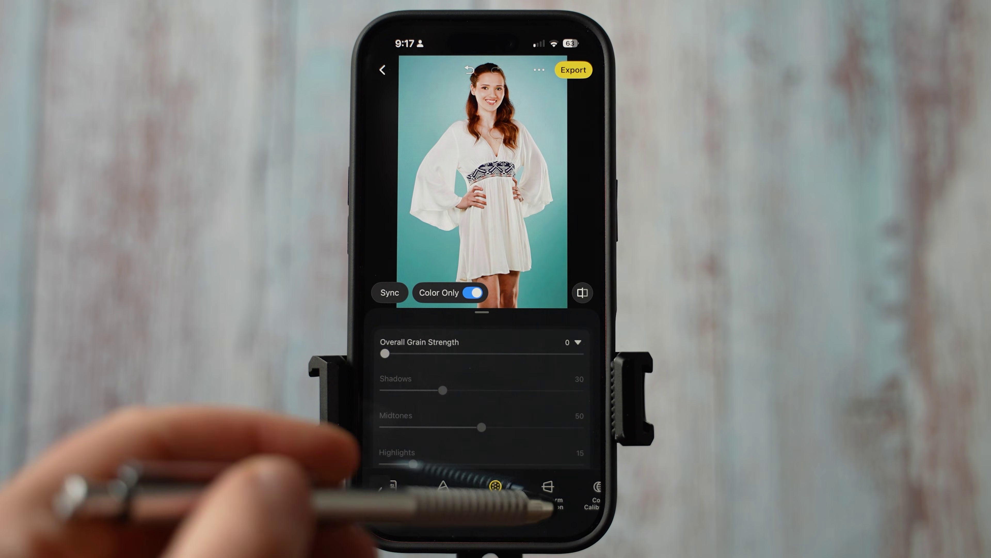
pyautogui.click(548, 492)
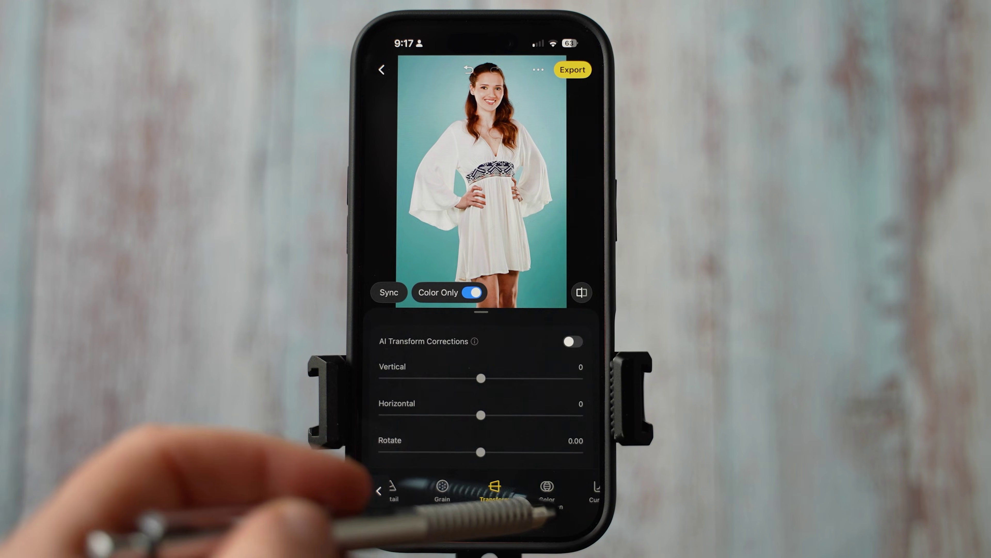
pyautogui.click(547, 493)
pyautogui.click(574, 493)
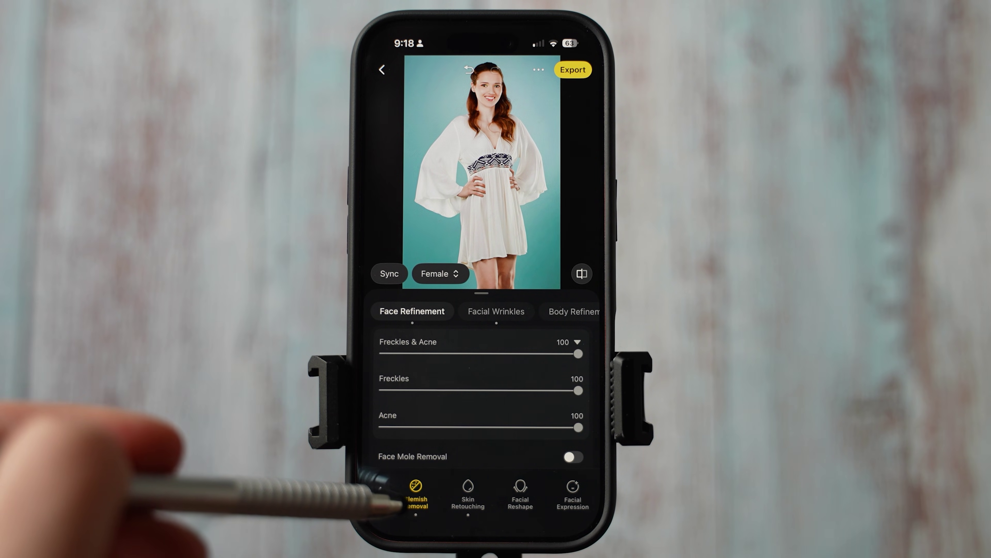
# In Facial Reshape, zoom in on the face and set Head Pose Up/Down to -14
pyautogui.click(469, 493)
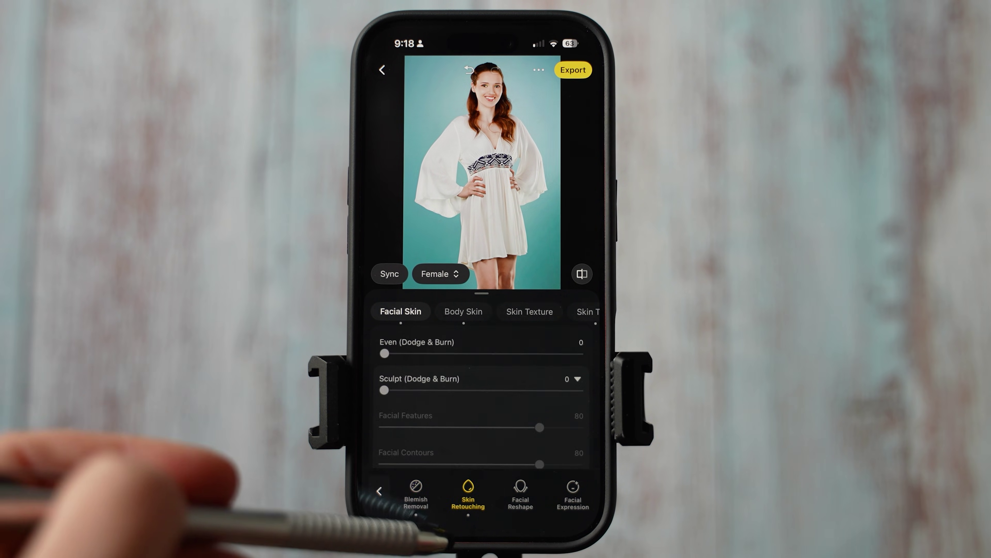
pyautogui.click(520, 493)
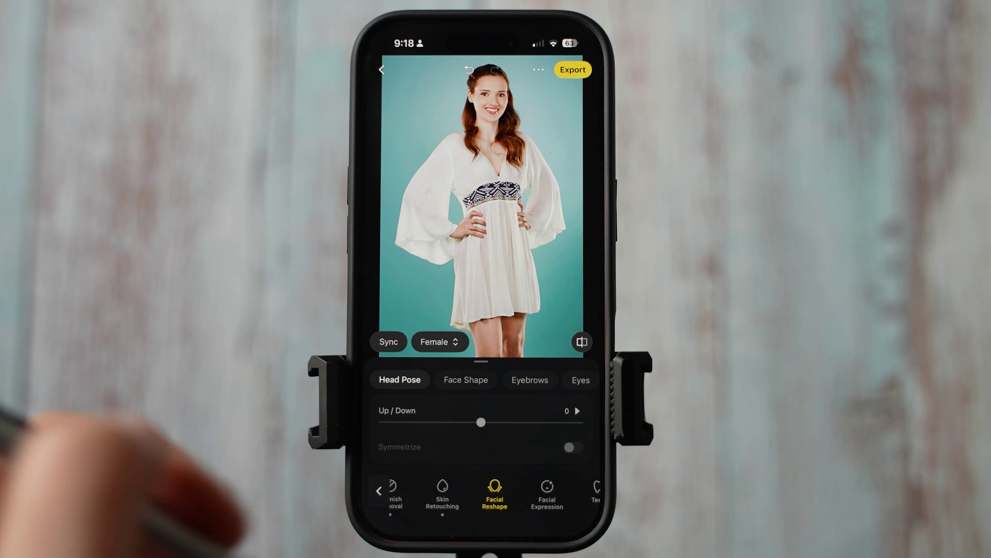
pyautogui.scroll(5, 488, 117)
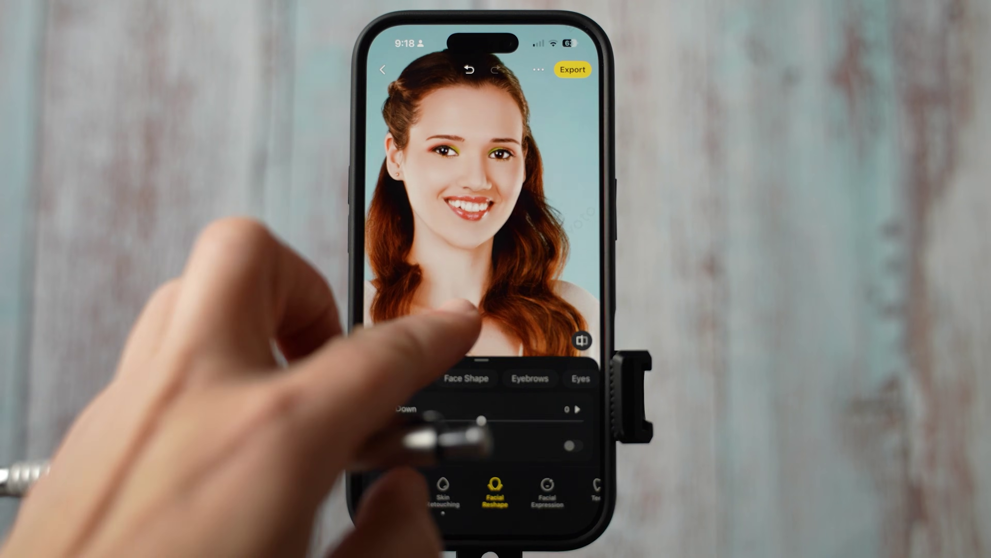
pyautogui.moveTo(481, 419); pyautogui.dragTo(468, 420)
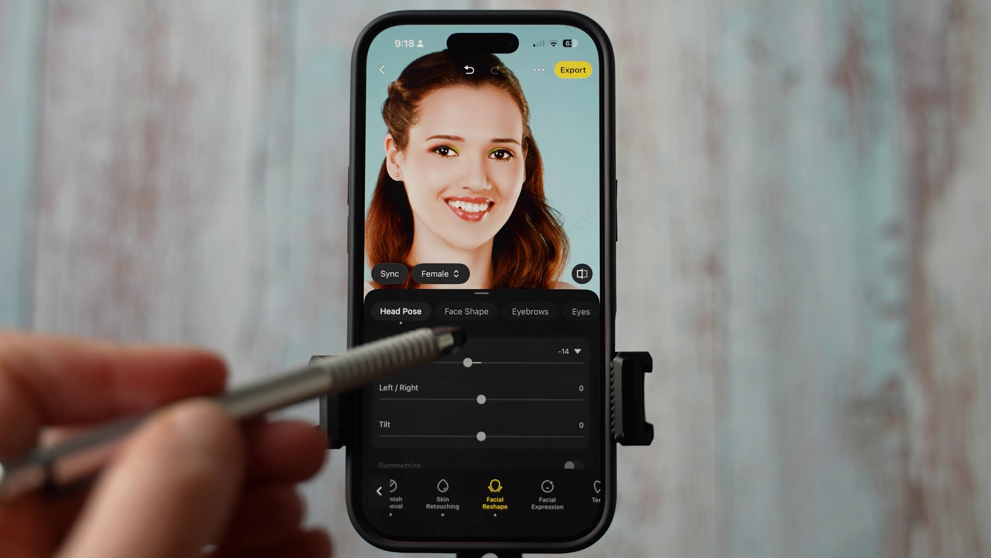
# Browse the Face Shape, Eyebrows, Eyes, Teeth and Makeup settings
pyautogui.click(467, 312)
pyautogui.click(530, 311)
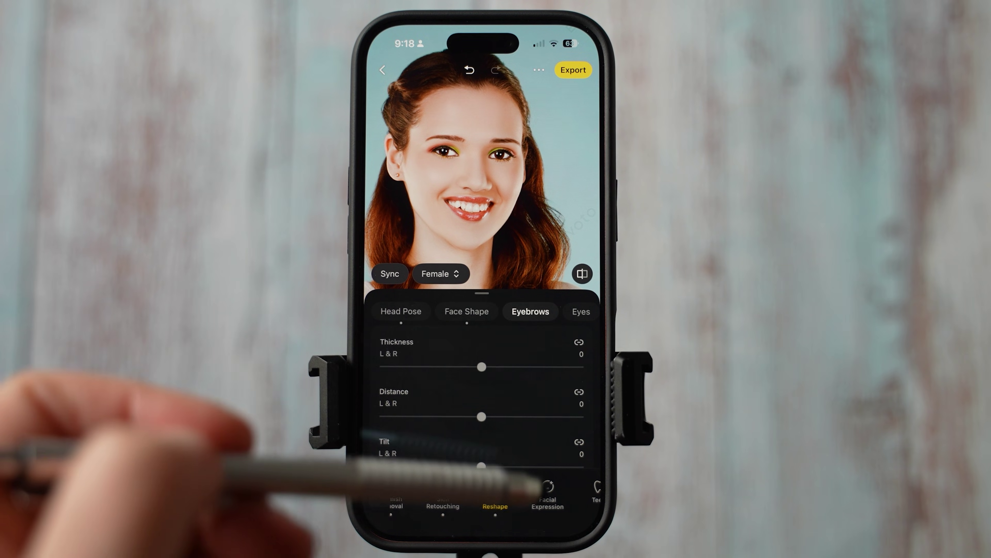
pyautogui.click(581, 311)
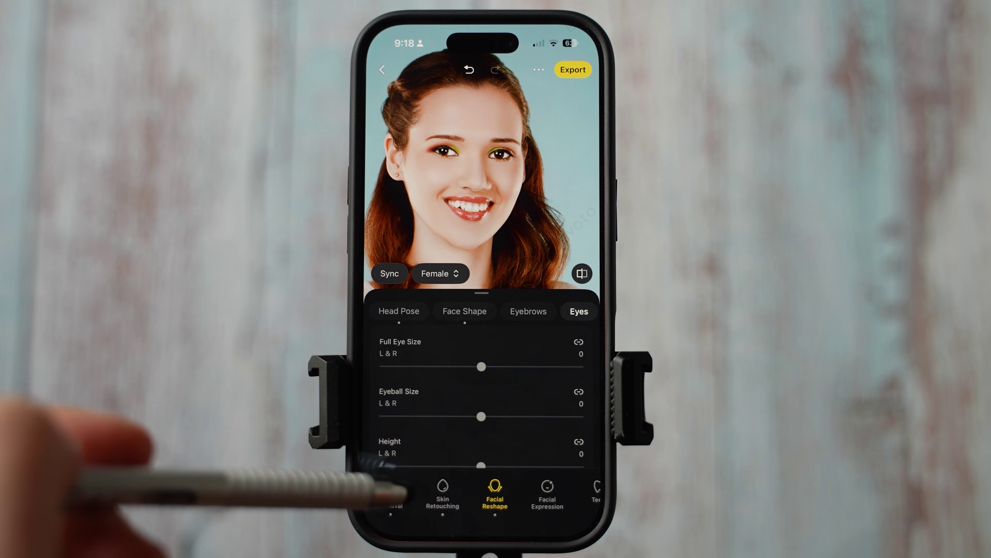
pyautogui.scroll(-4, 481, 406)
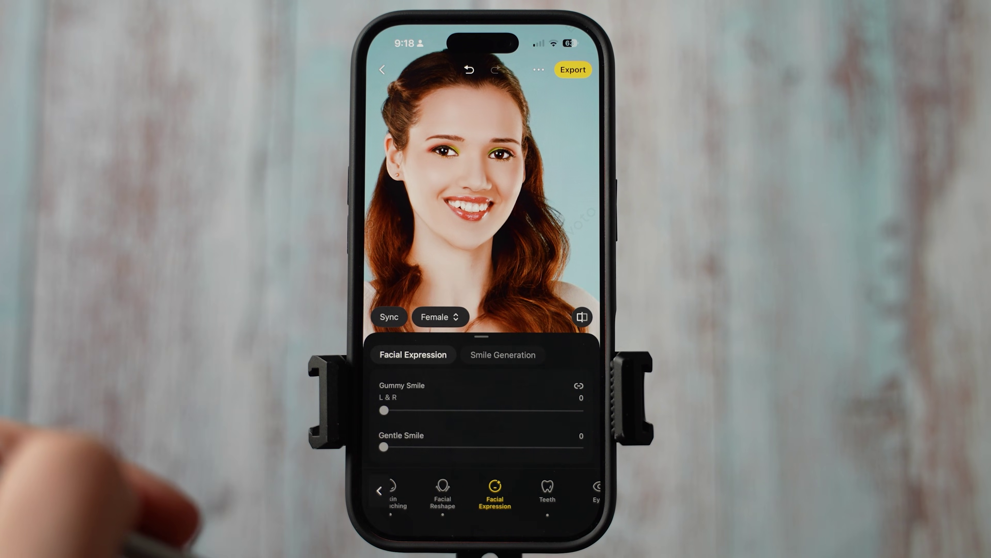
pyautogui.click(547, 489)
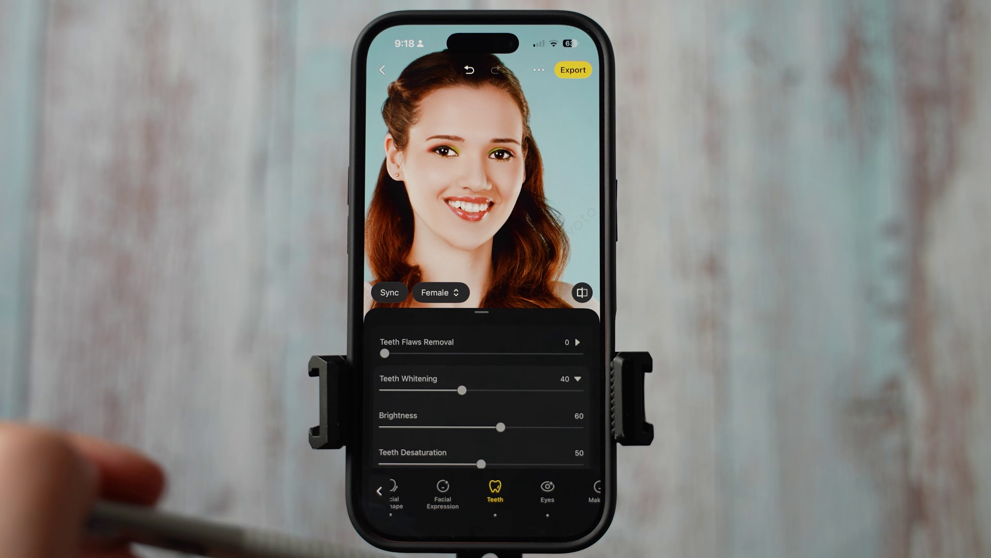
pyautogui.click(547, 490)
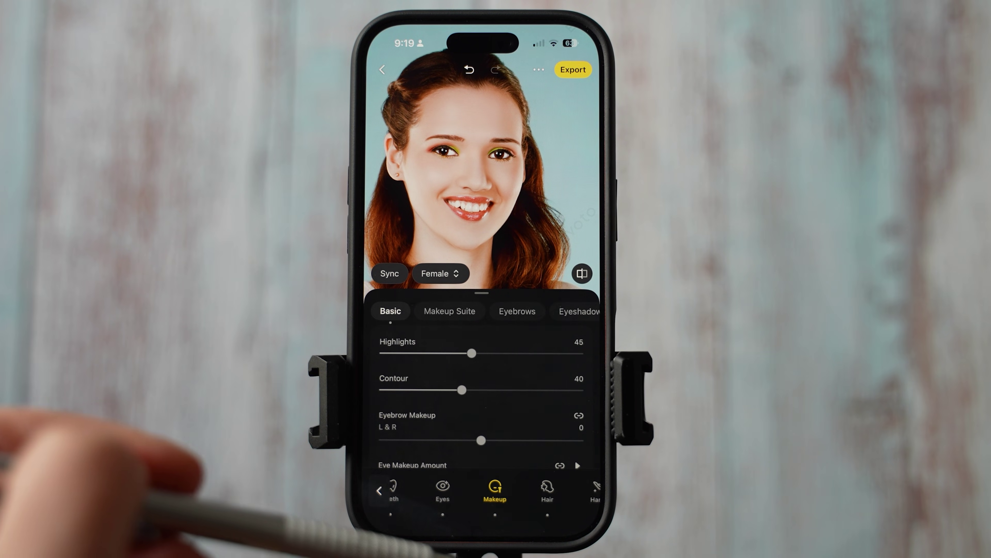
# Apply the Sweet Makeup Suite preset at Amount 54
pyautogui.click(450, 311)
pyautogui.click(436, 431)
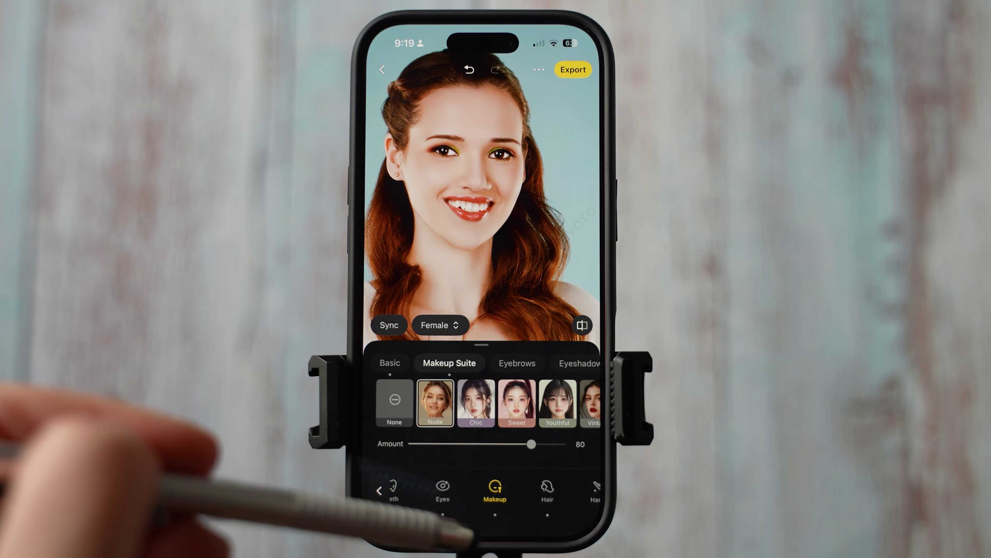
pyautogui.click(517, 402)
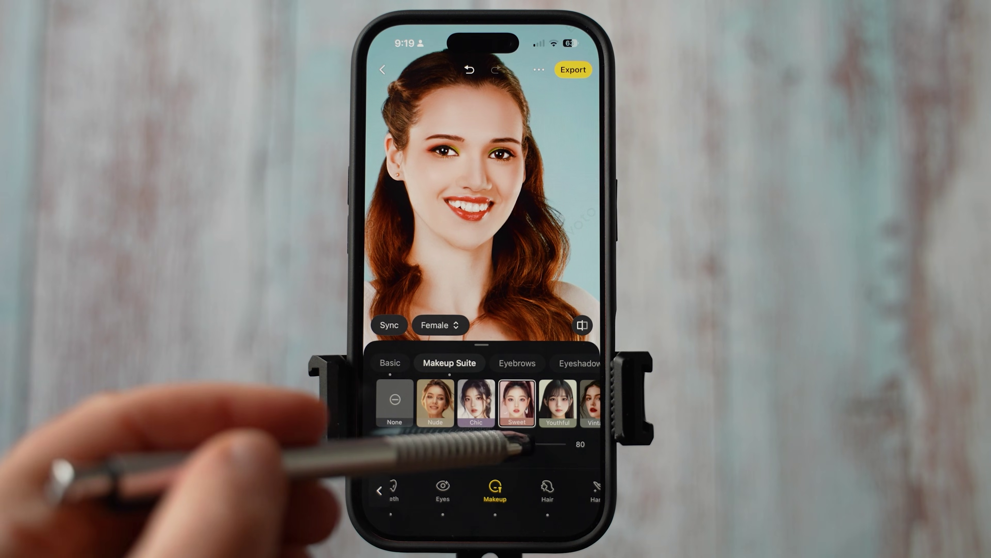
pyautogui.moveTo(427, 456); pyautogui.dragTo(438, 457)
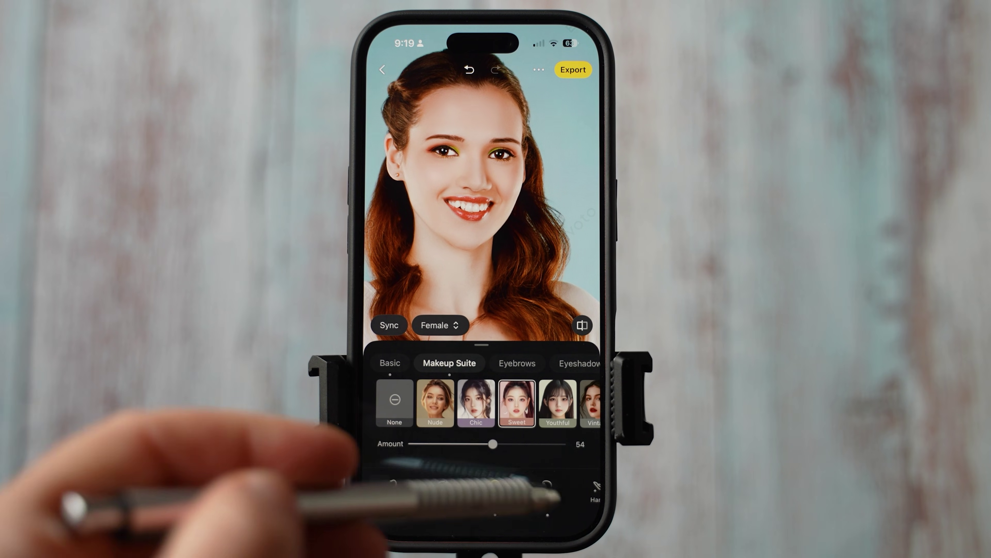
# Step through the Hair and Hands settings to Full Body Reshape
pyautogui.click(548, 490)
pyautogui.click(522, 490)
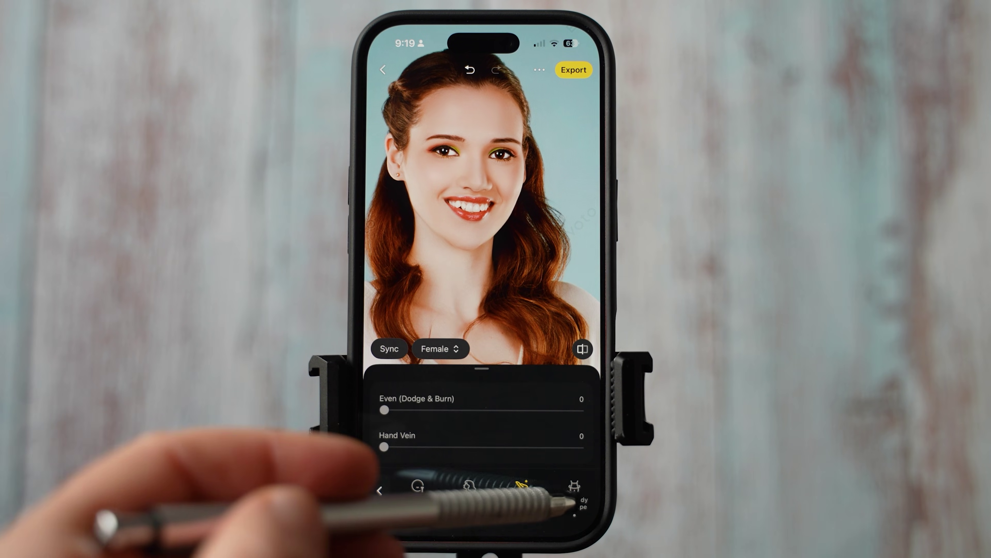
pyautogui.click(575, 493)
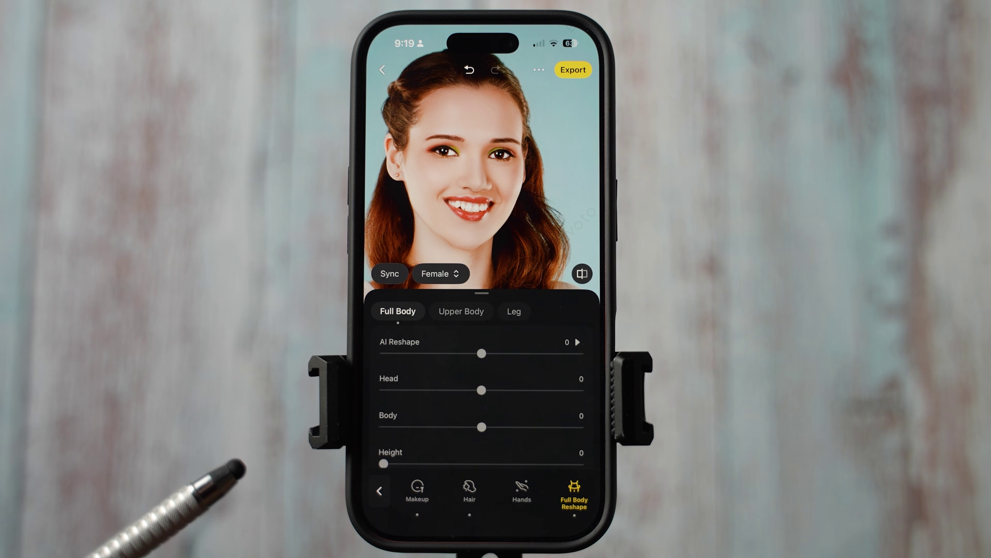